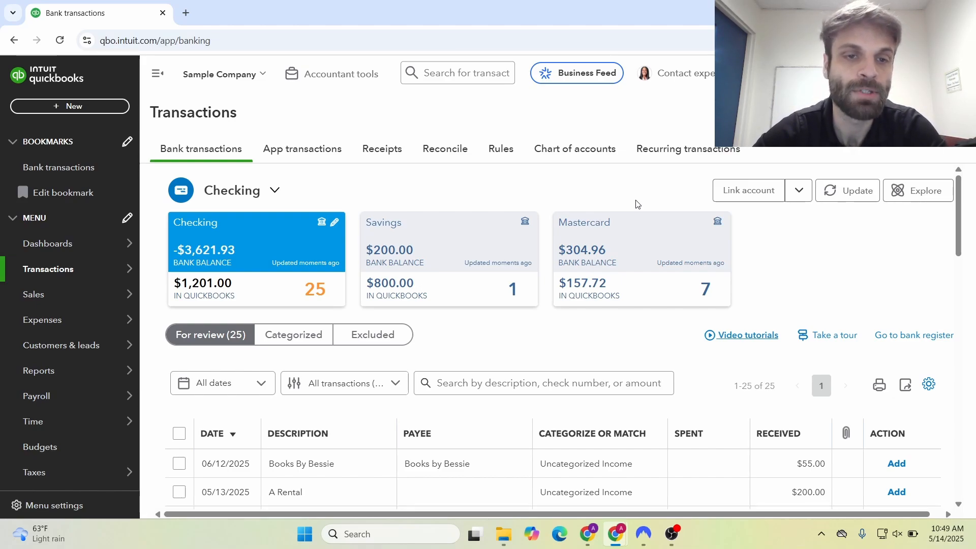
drag(637, 203, 237, 210)
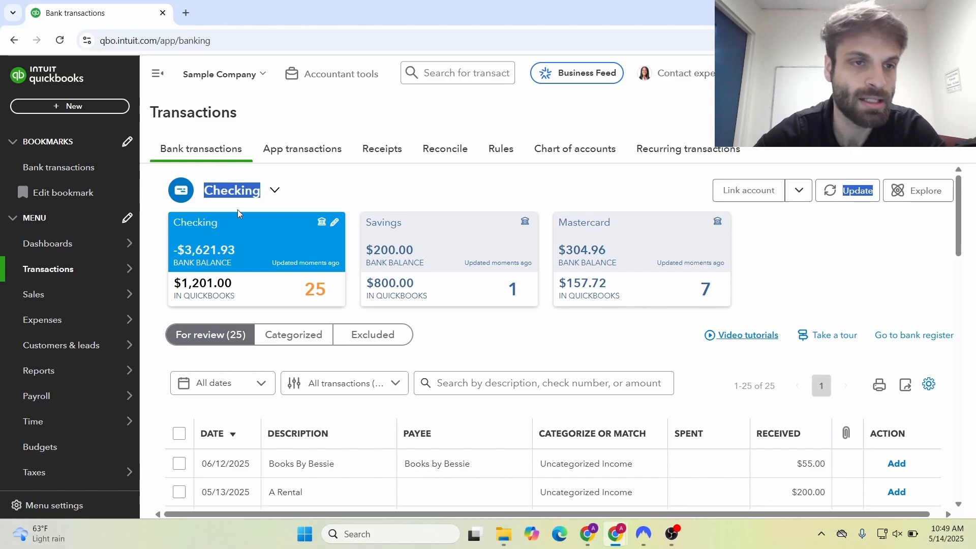
click(363, 199)
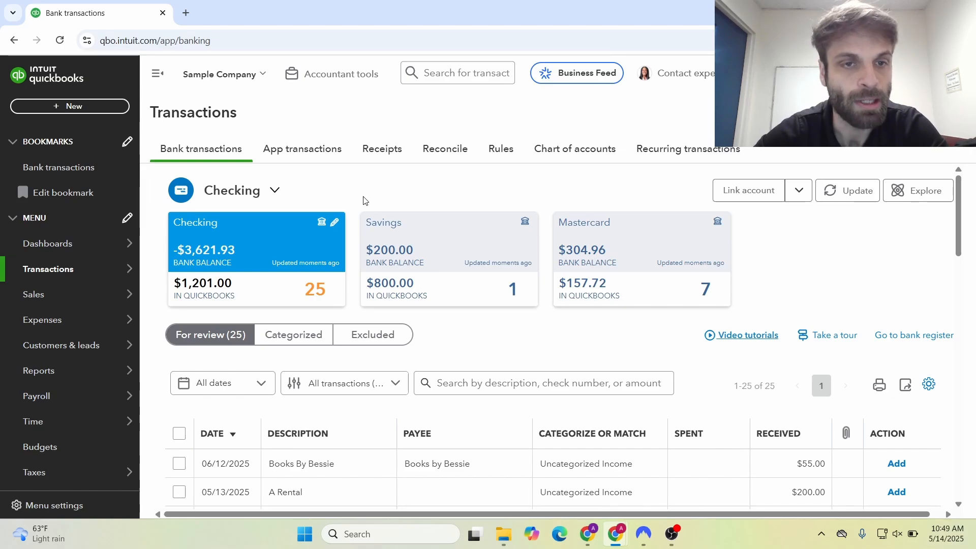
mouse_move(80, 271)
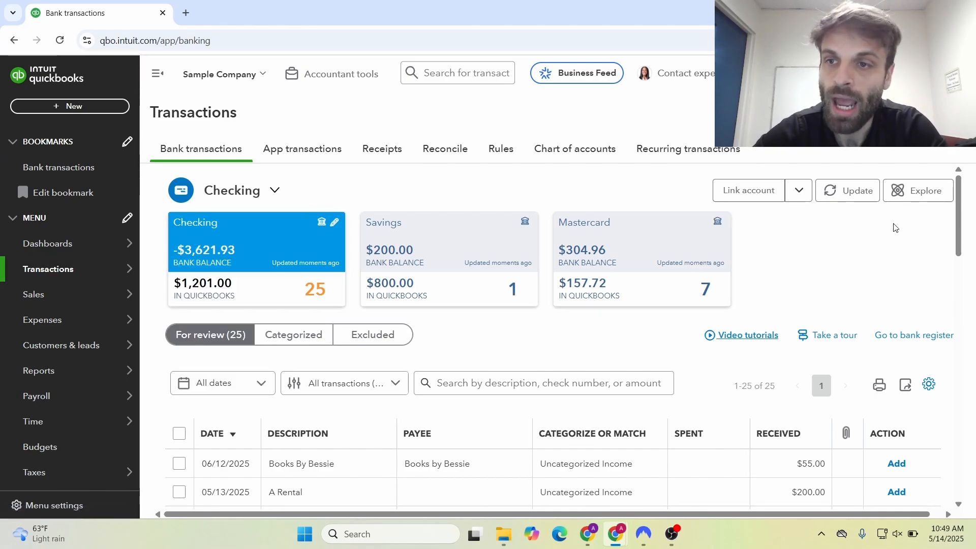
- Review the Checking transactions awaiting review and expand the details of the $200.00 A Rental deposit dated 05/13/2025
drag(956, 234, 952, 239)
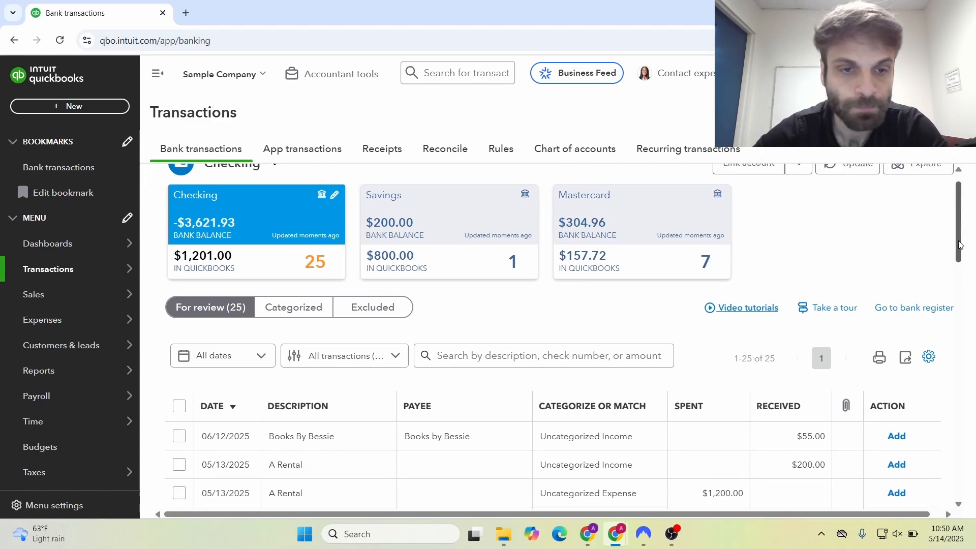
drag(961, 239, 958, 258)
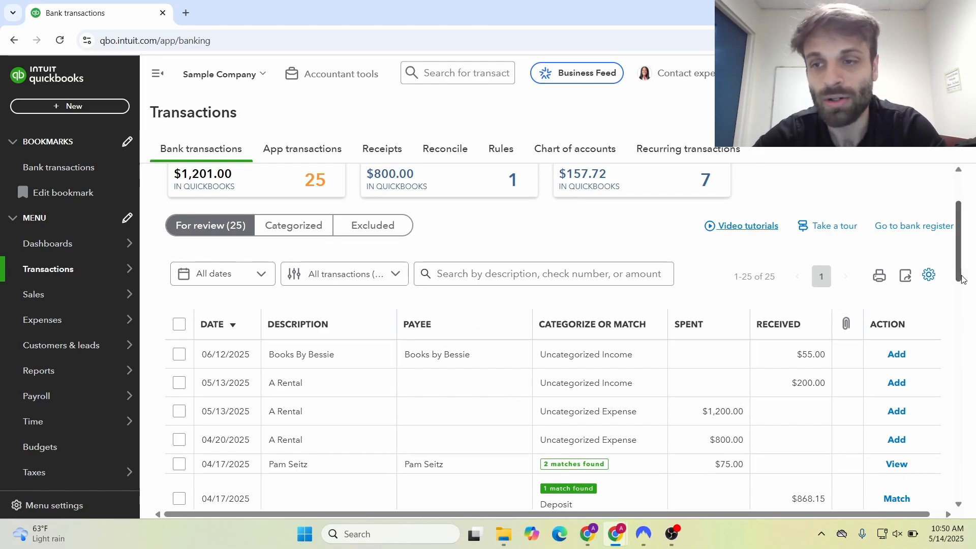
drag(961, 279, 961, 308)
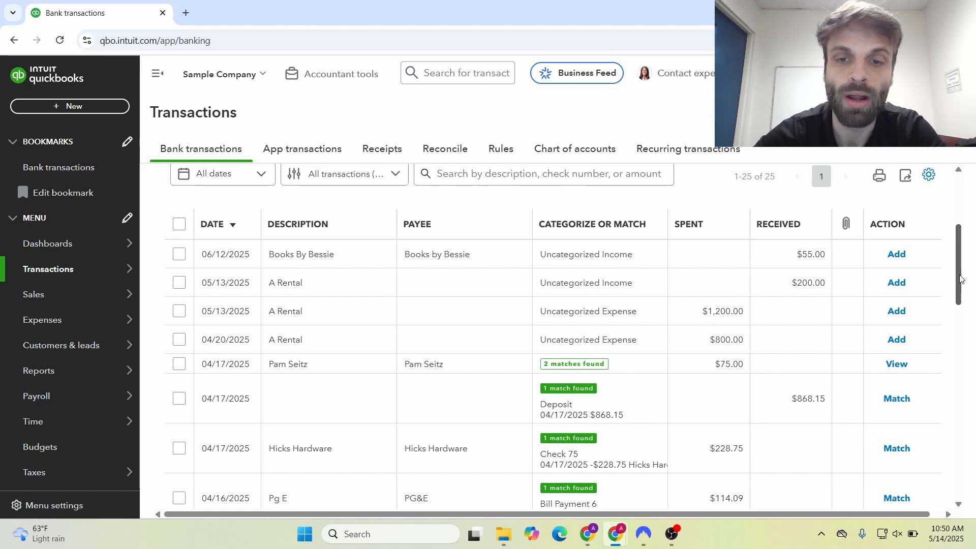
drag(960, 278, 936, 281)
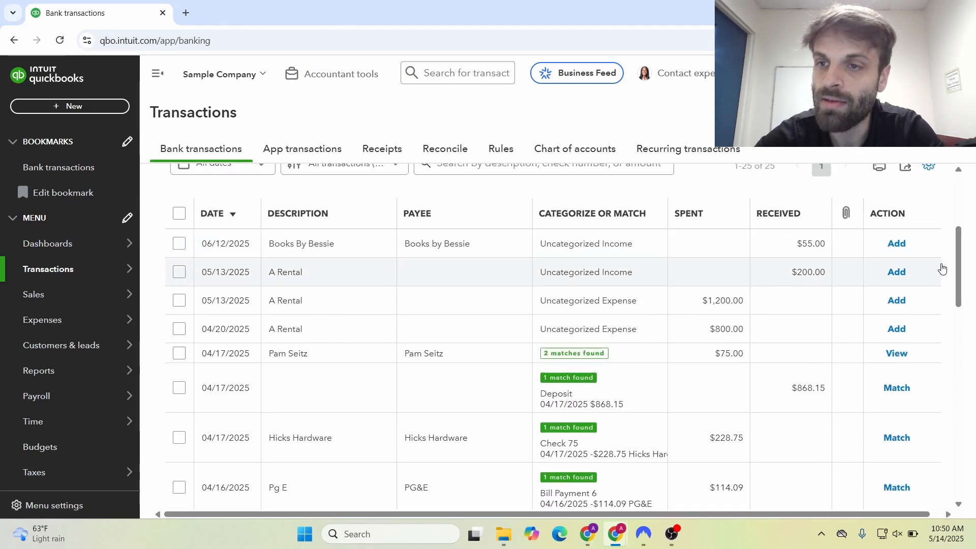
scroll(955, 271, up, 2)
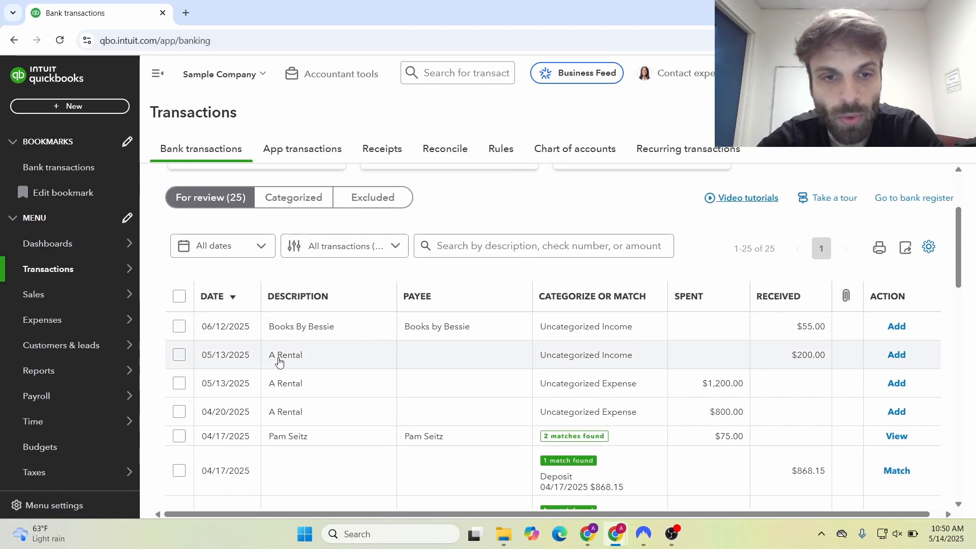
click(279, 361)
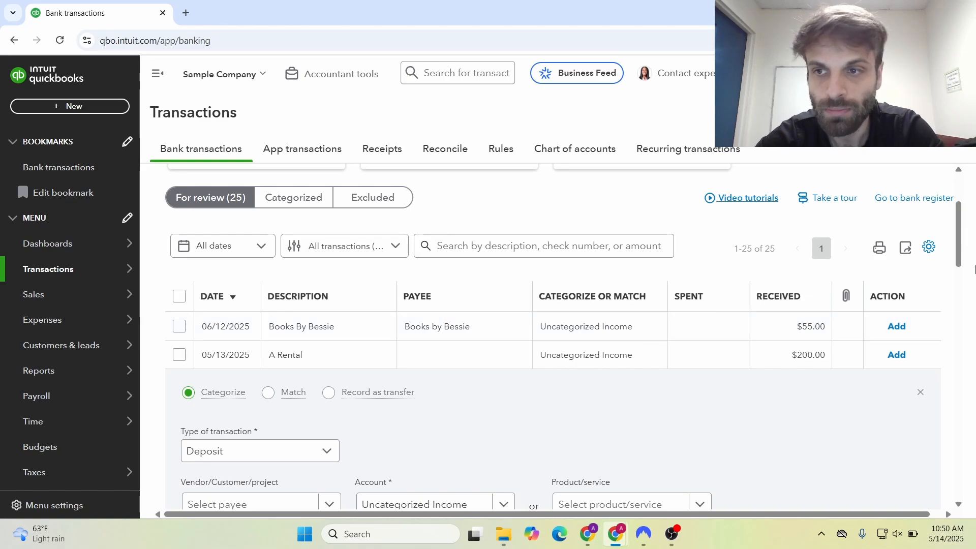
drag(960, 252, 959, 278)
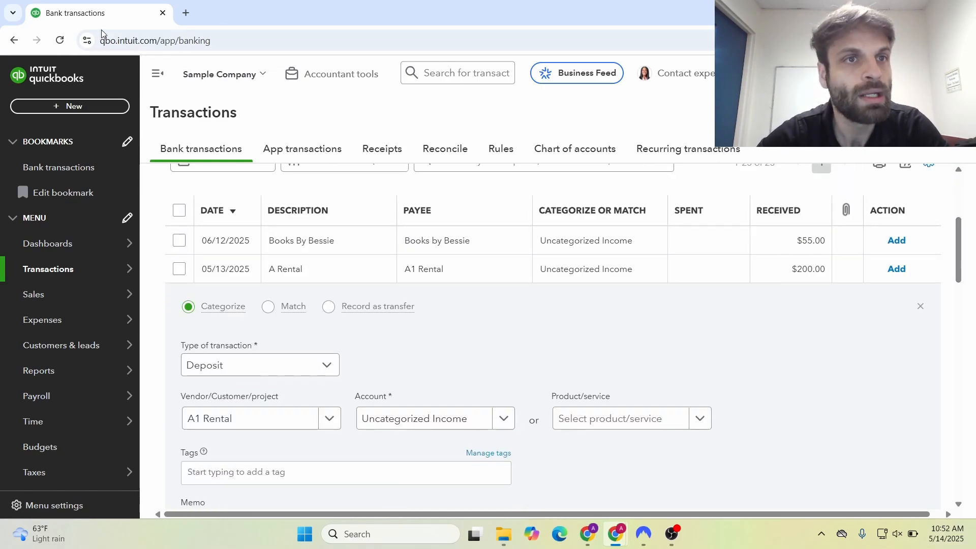
- Duplicate the bank transactions browser tab and open the Rules page in the copy
right_click(85, 20)
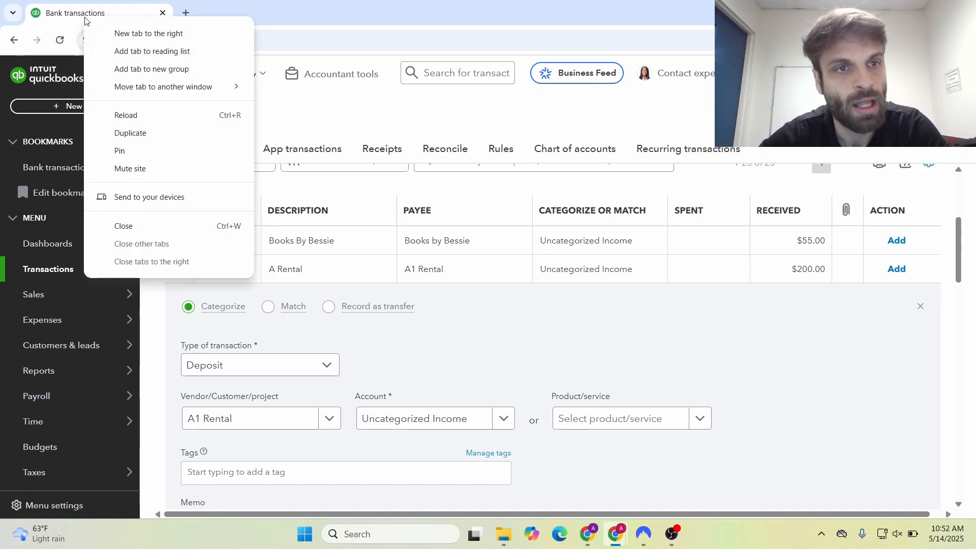
click(134, 134)
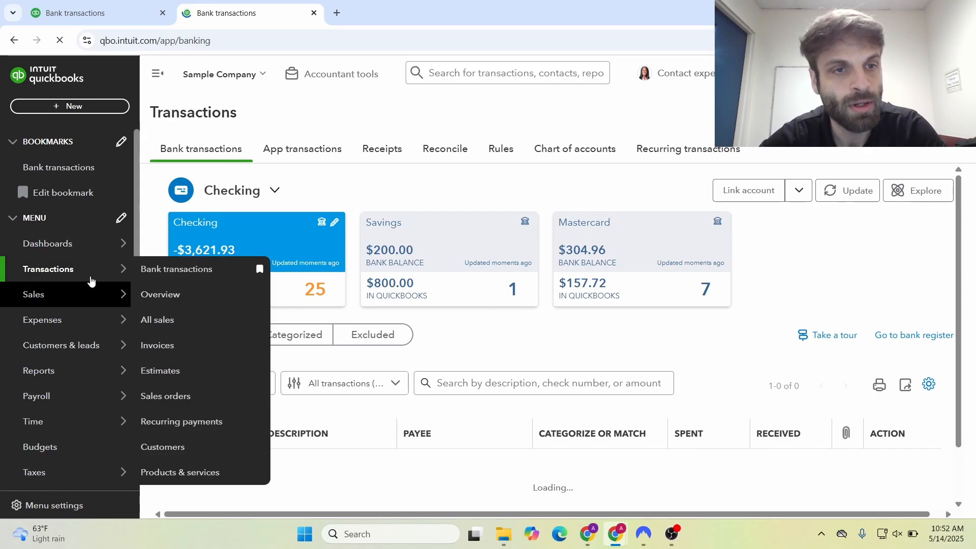
mouse_move(77, 274)
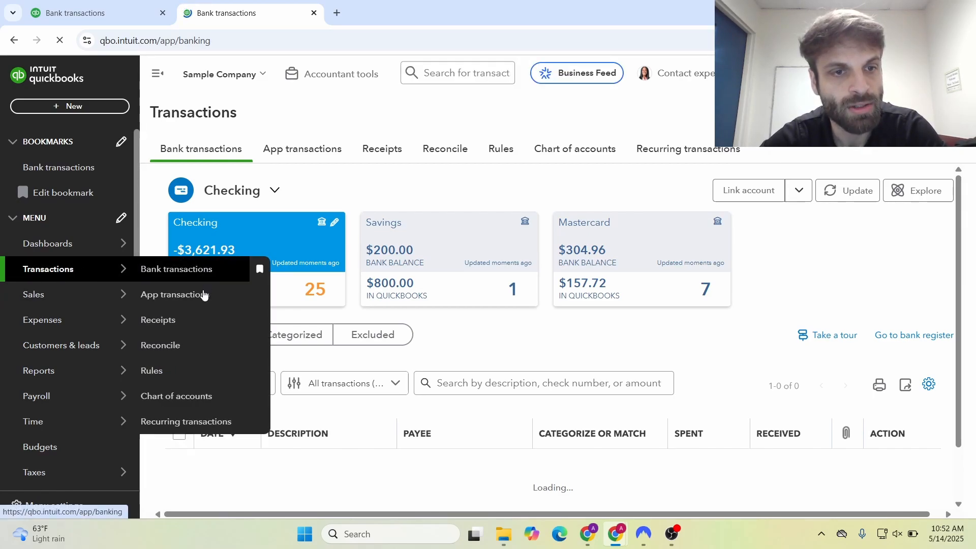
click(159, 375)
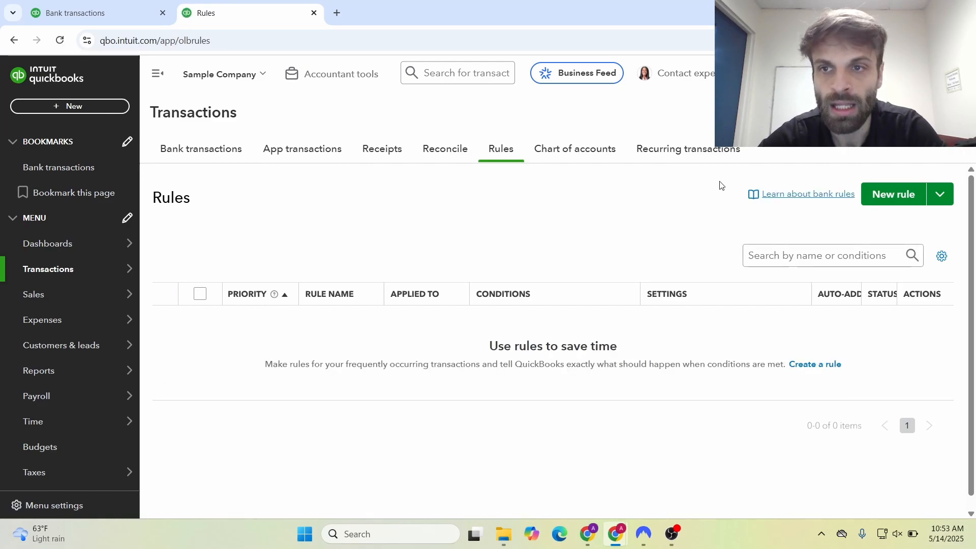
- Start a new bank rule named "A1 Rental Rule" and show its money direction options
click(899, 202)
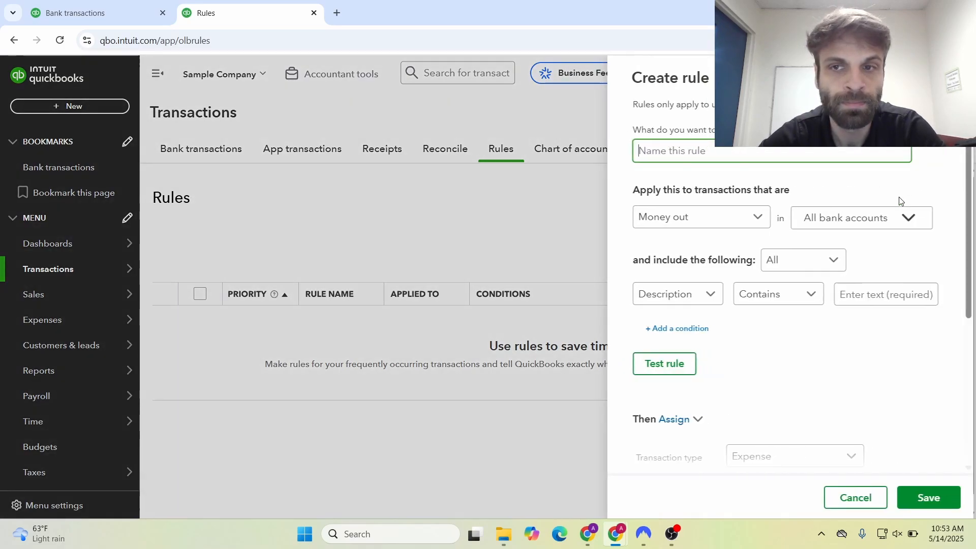
click(741, 148)
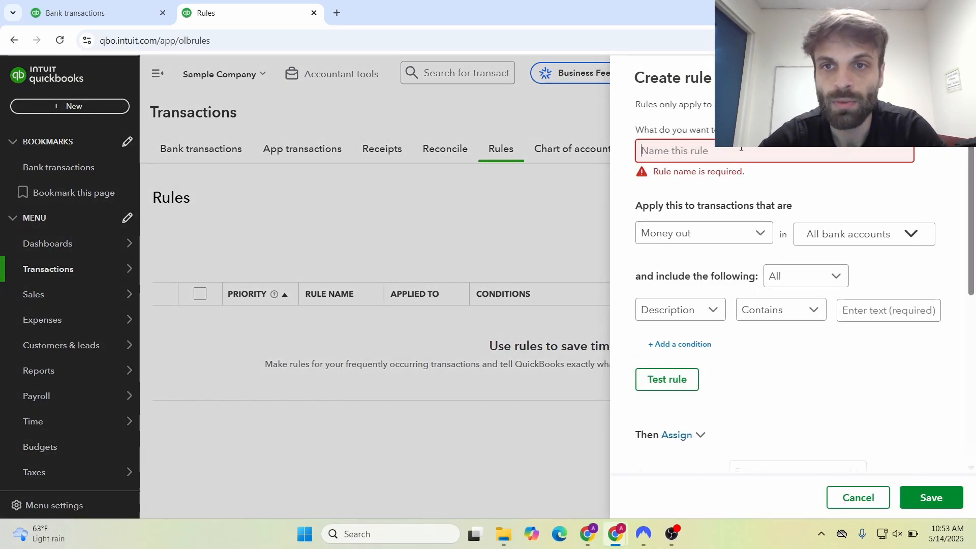
text(A11)
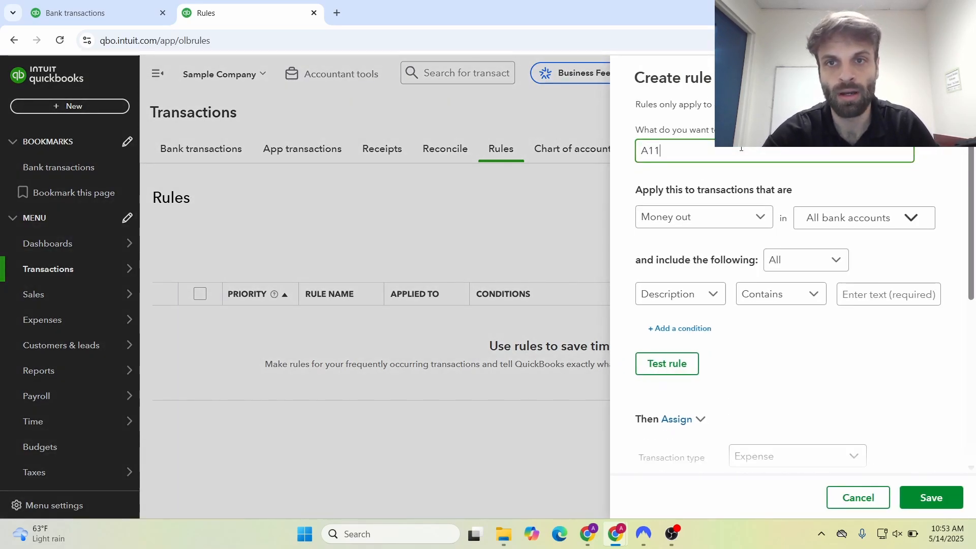
key(BackSpace)
text(Rental Rule)
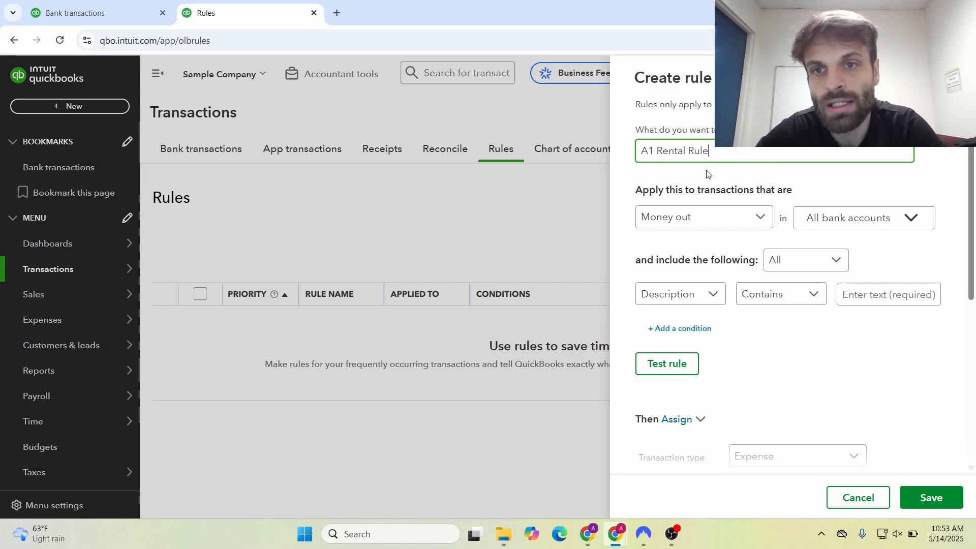
click(702, 184)
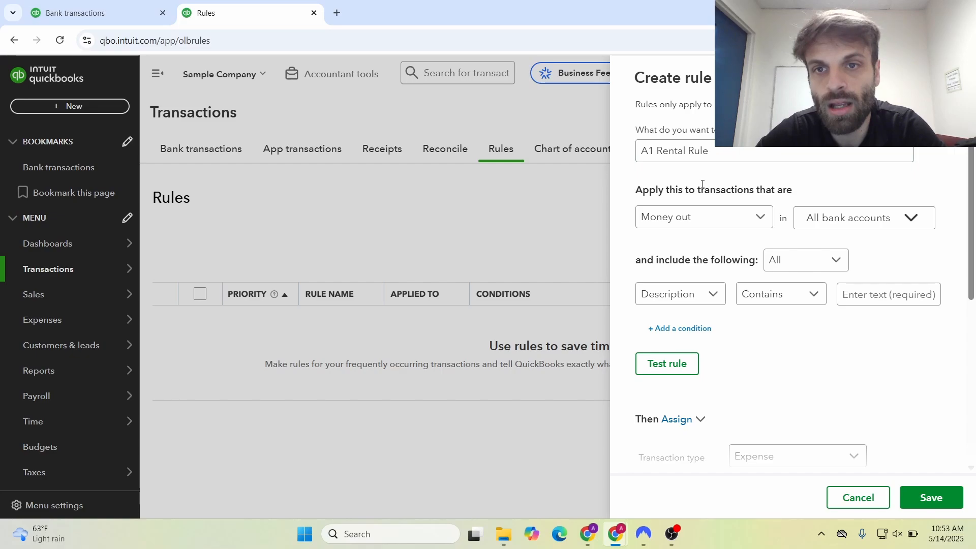
click(767, 224)
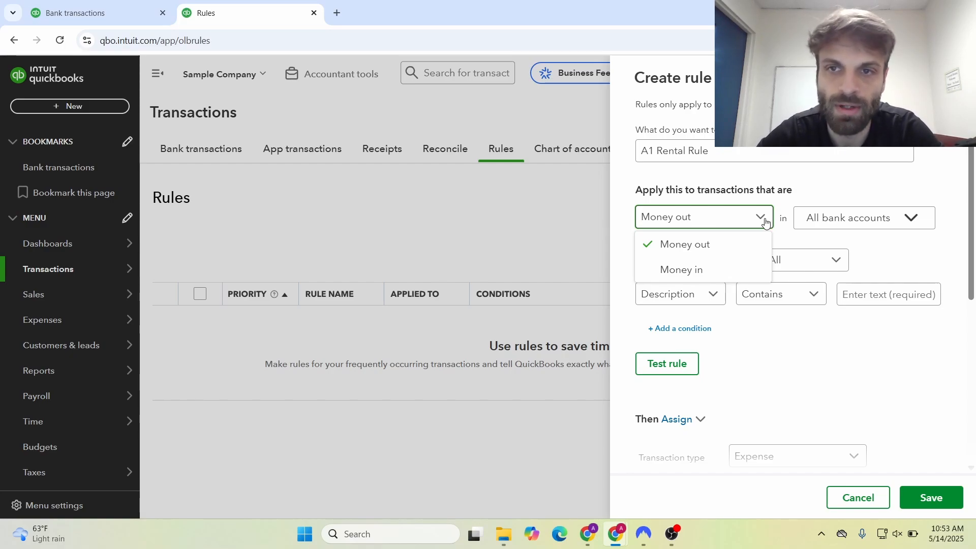
- Return to the bank transactions and examine the $200.00 A Rental deposit's details and bank text alongside the A Rental expenses
click(54, 3)
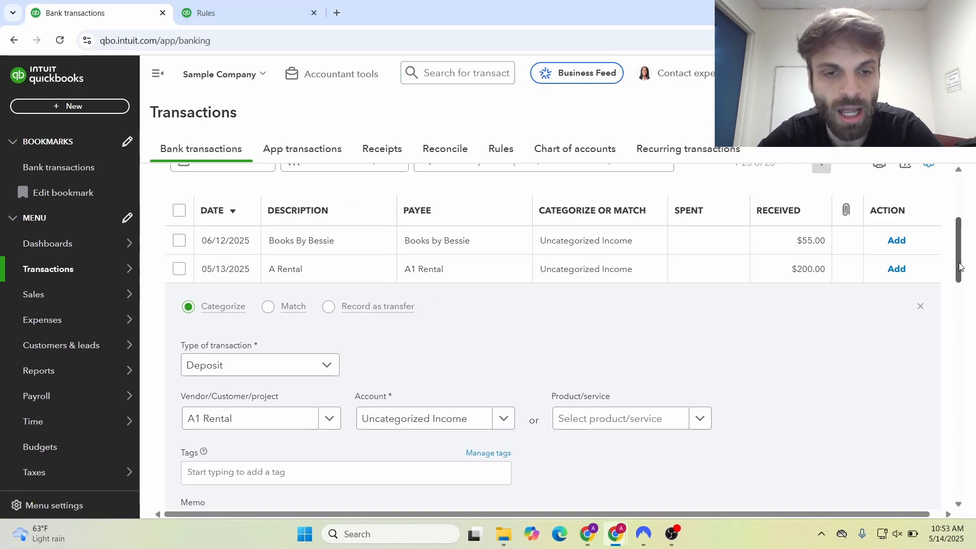
drag(958, 269, 955, 318)
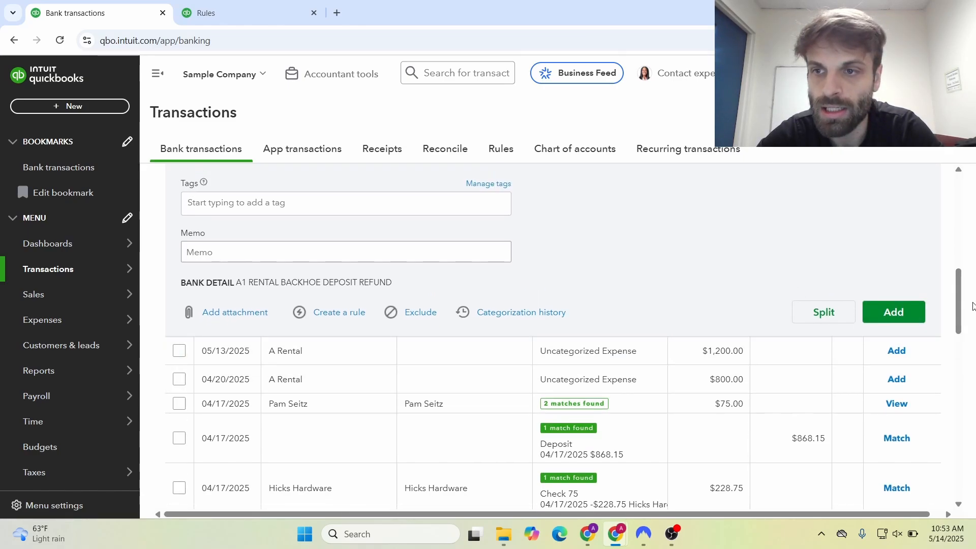
drag(961, 306, 949, 266)
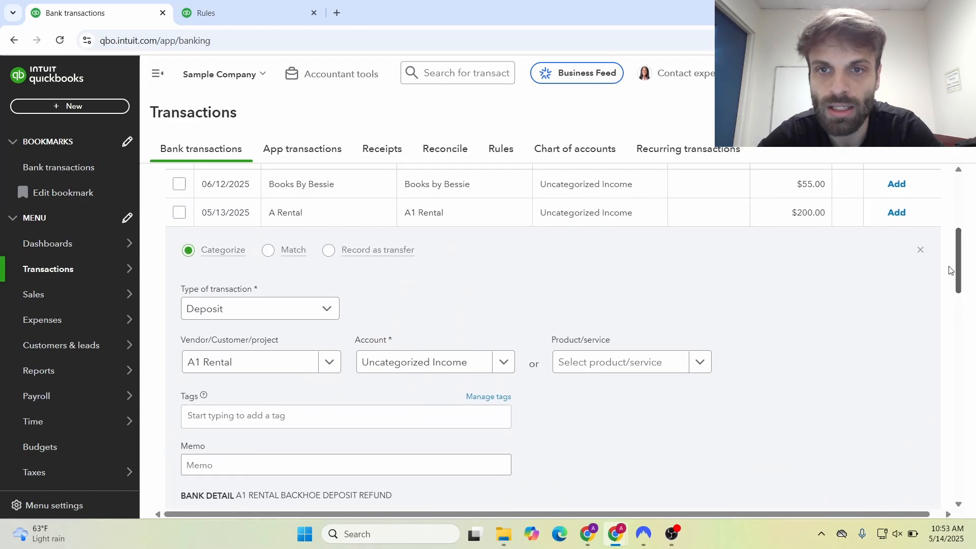
click(919, 249)
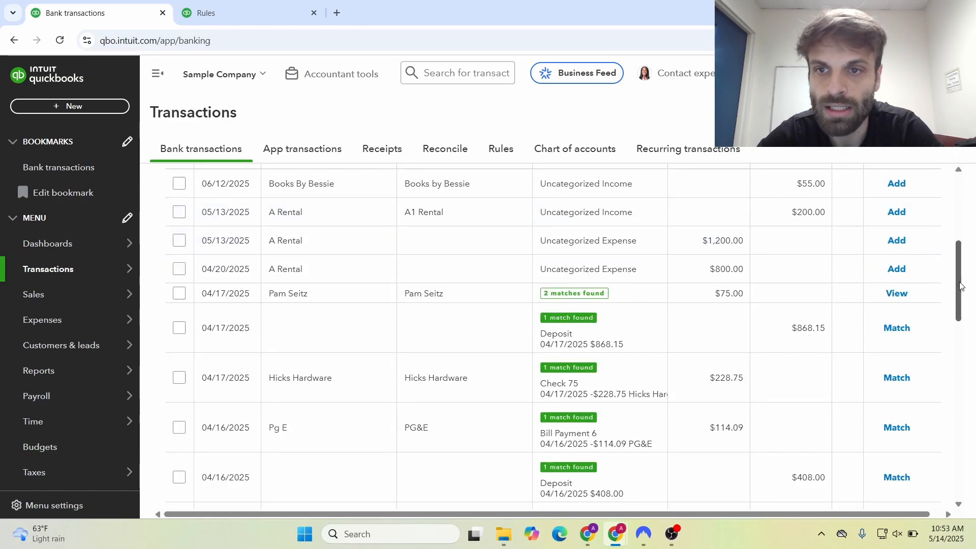
drag(958, 288, 954, 274)
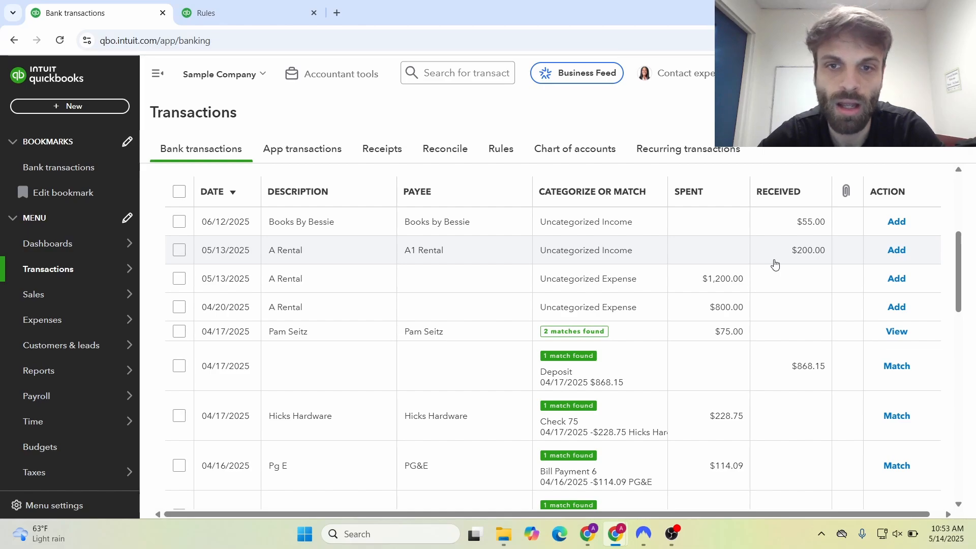
click(572, 263)
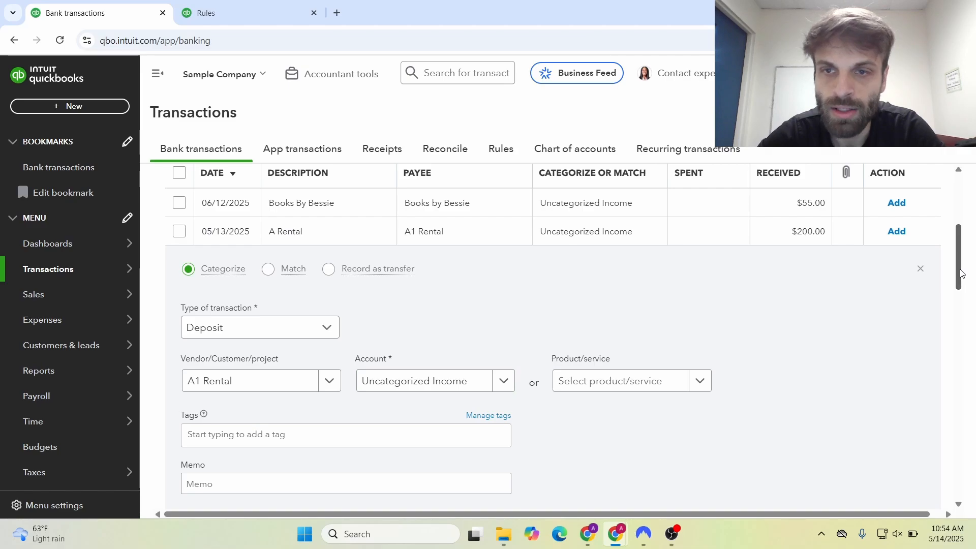
mouse_move(961, 273)
mouse_down()
mouse_move(960, 288)
mouse_move(959, 274)
mouse_up()
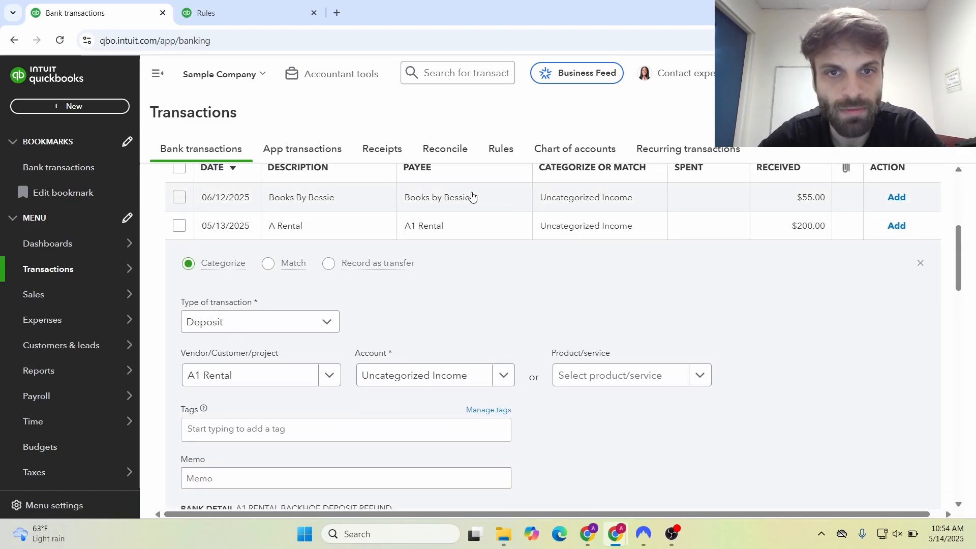
click(463, 229)
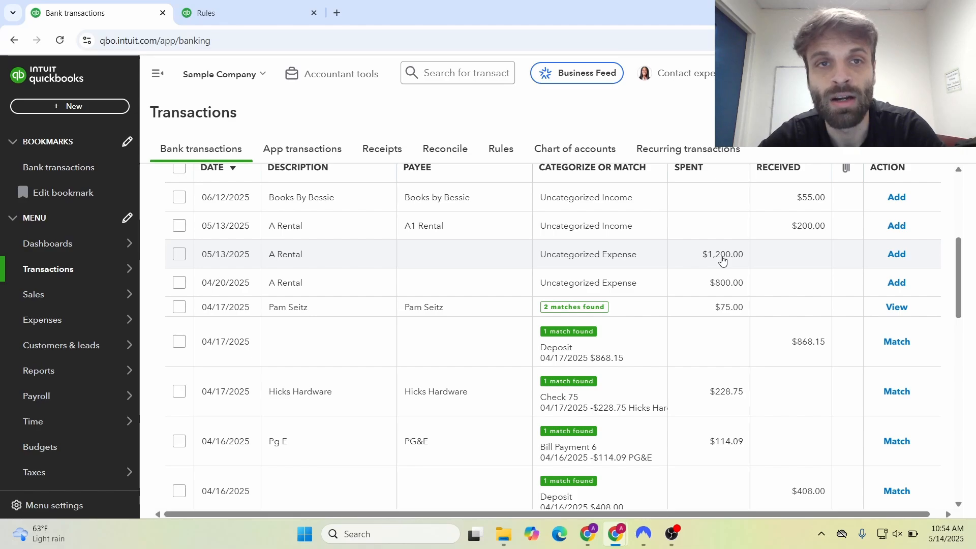
- Go back to the A1 Rental Rule draft, keep it on Money out, and check which fields its condition can use
click(268, 14)
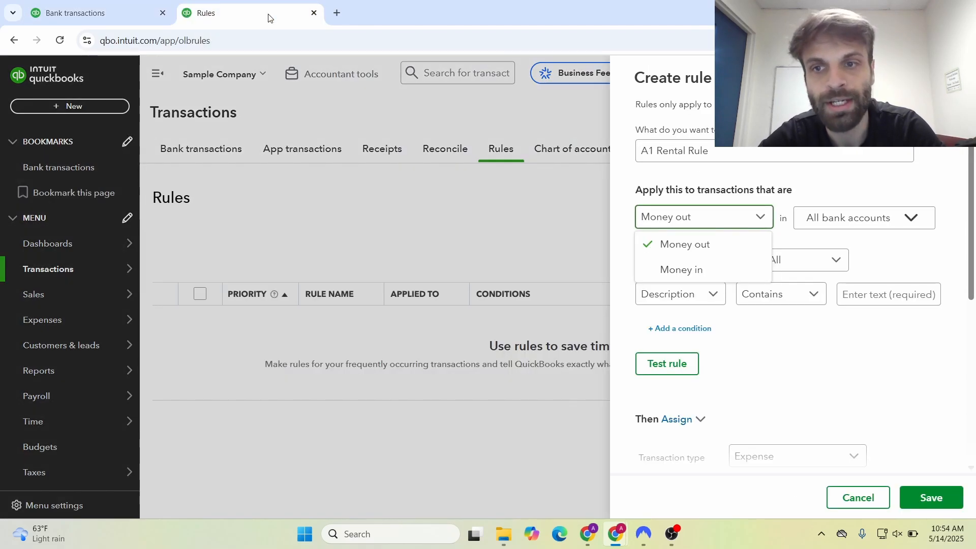
click(791, 346)
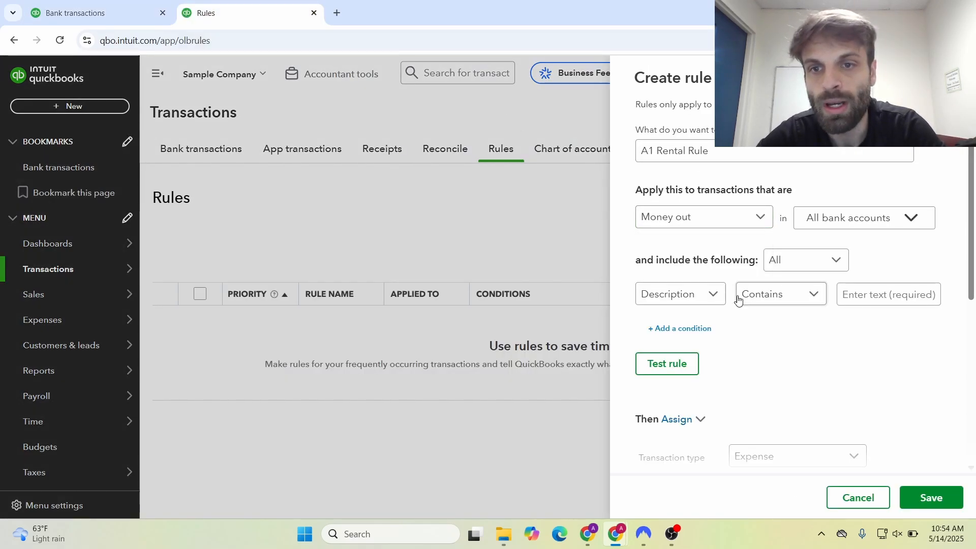
click(714, 295)
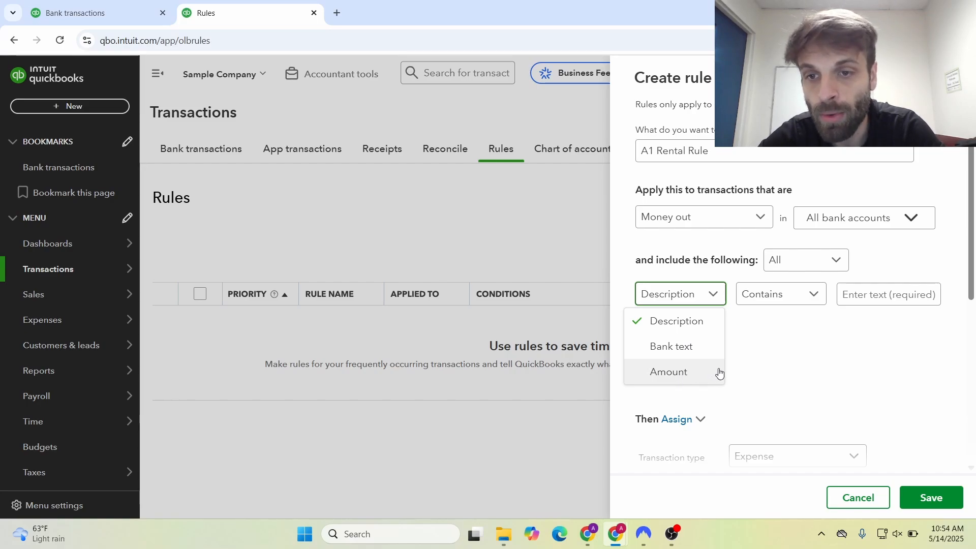
click(761, 372)
- Examine the details and bank text of the $1,200.00 A Rental expense in the bank transactions
click(77, 12)
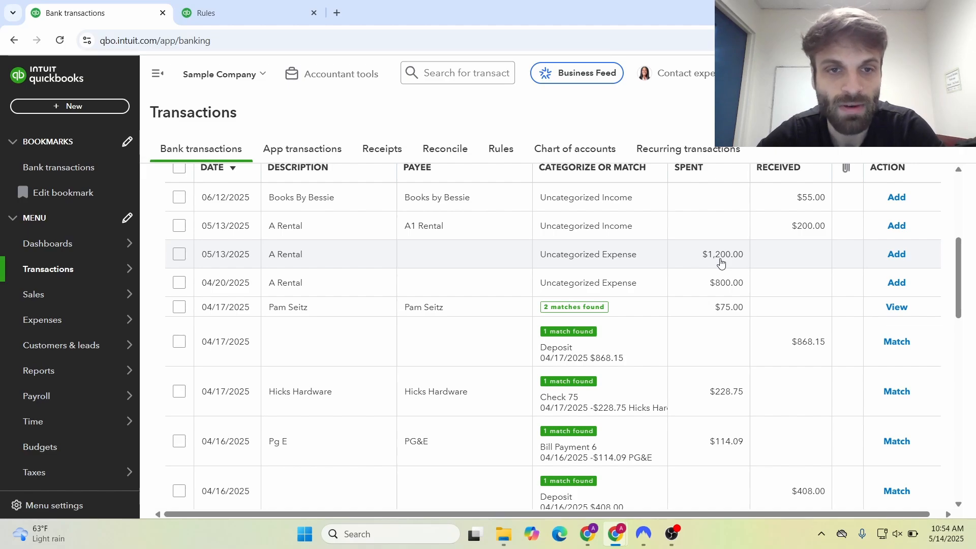
click(327, 259)
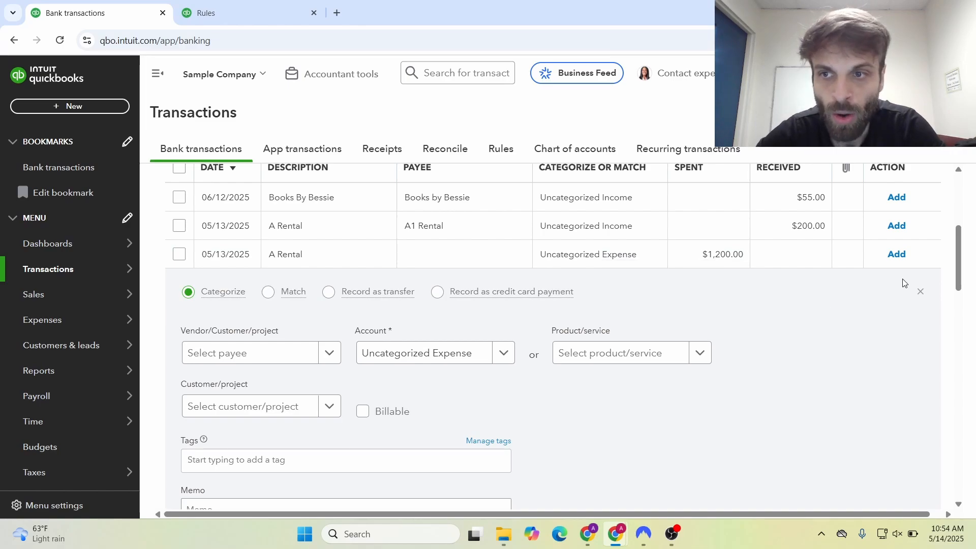
scroll(959, 280, down, 3)
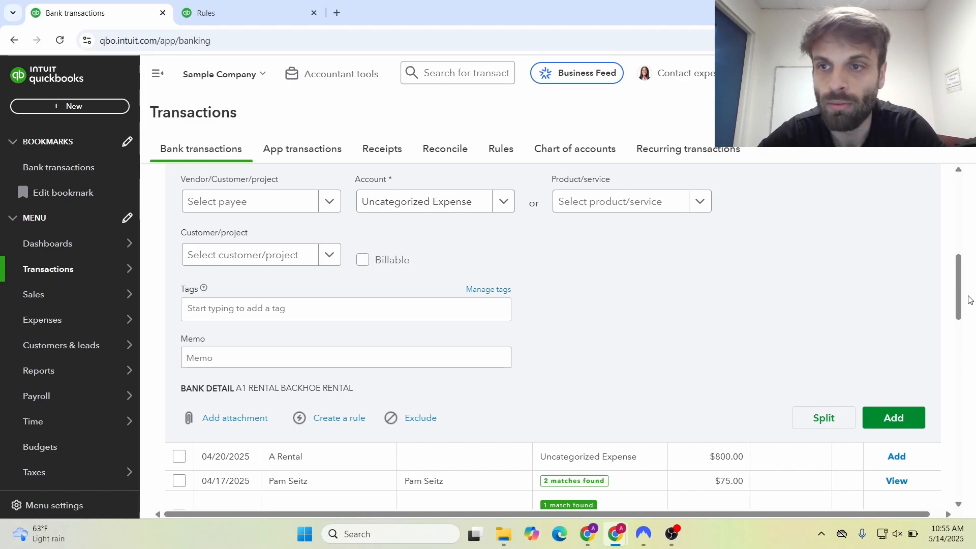
scroll(958, 310, up, 1)
scroll(957, 303, up, 3)
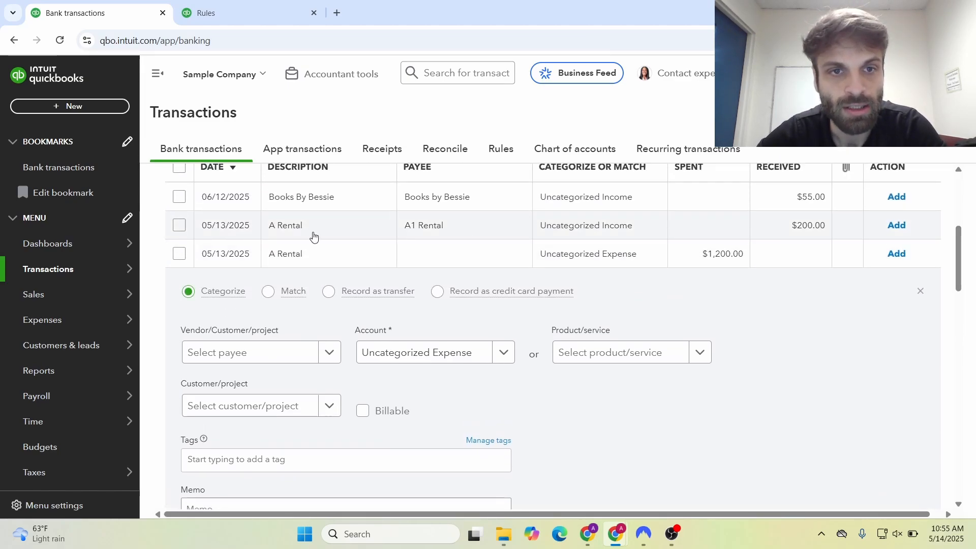
- Examine the details and bank text of the $200.00 A Rental deposit and the $800.00 A Rental expense
click(766, 232)
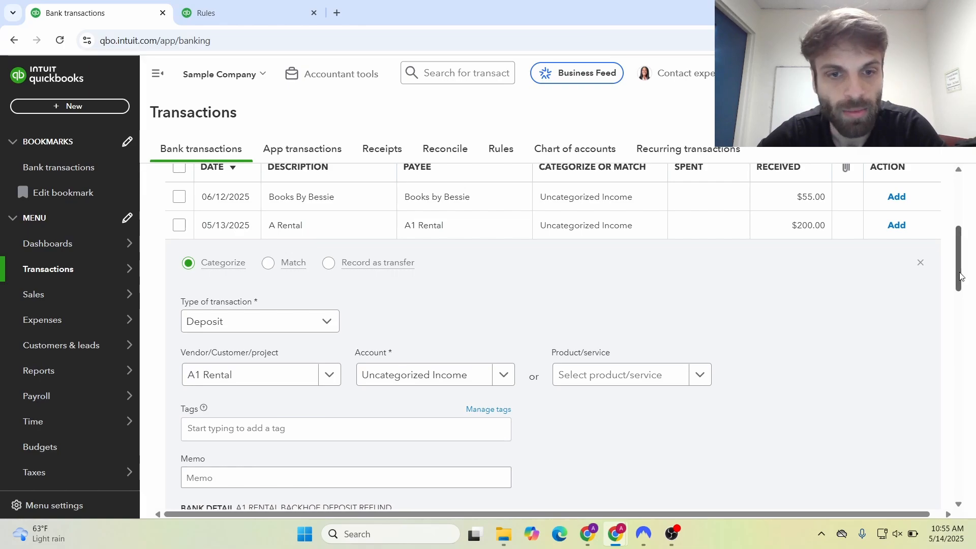
scroll(958, 305, down, 4)
scroll(959, 311, up, 2)
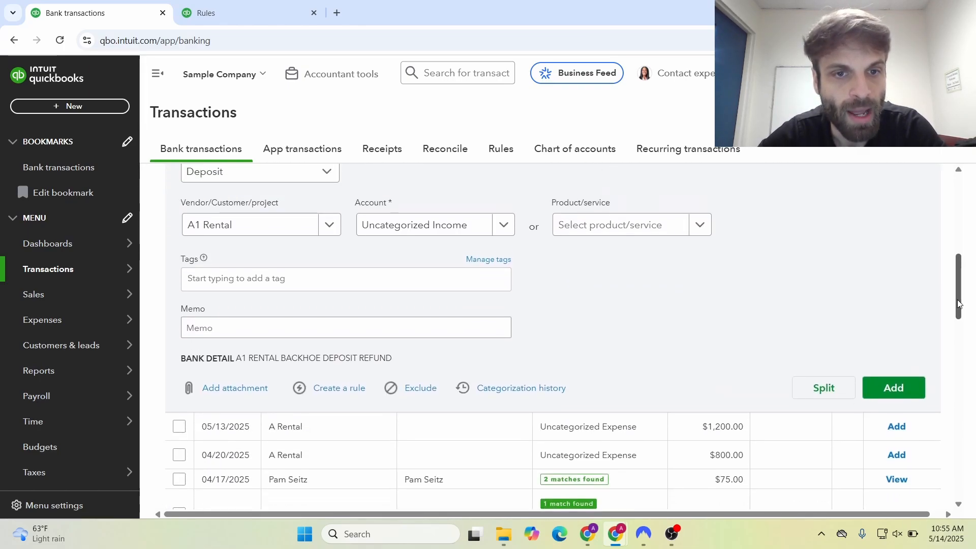
scroll(959, 294, down, 3)
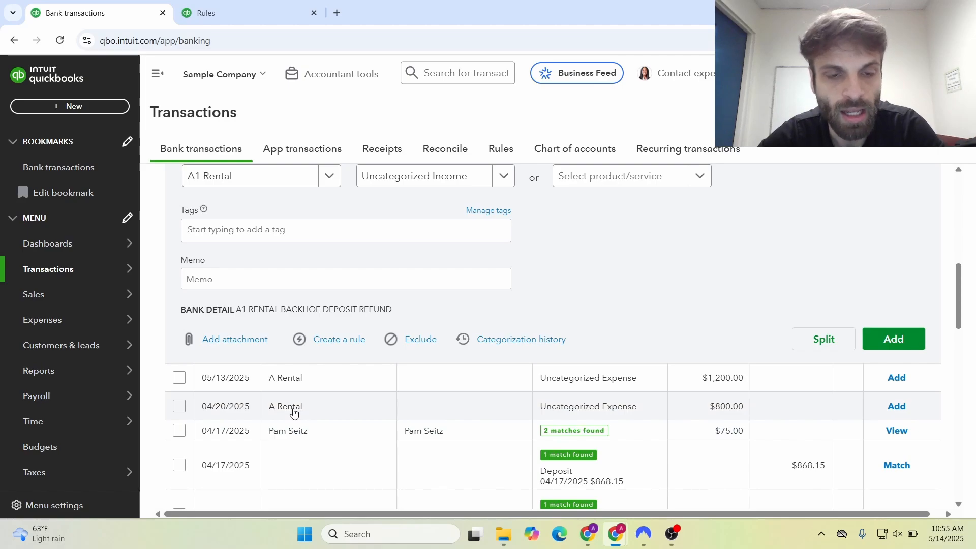
click(295, 405)
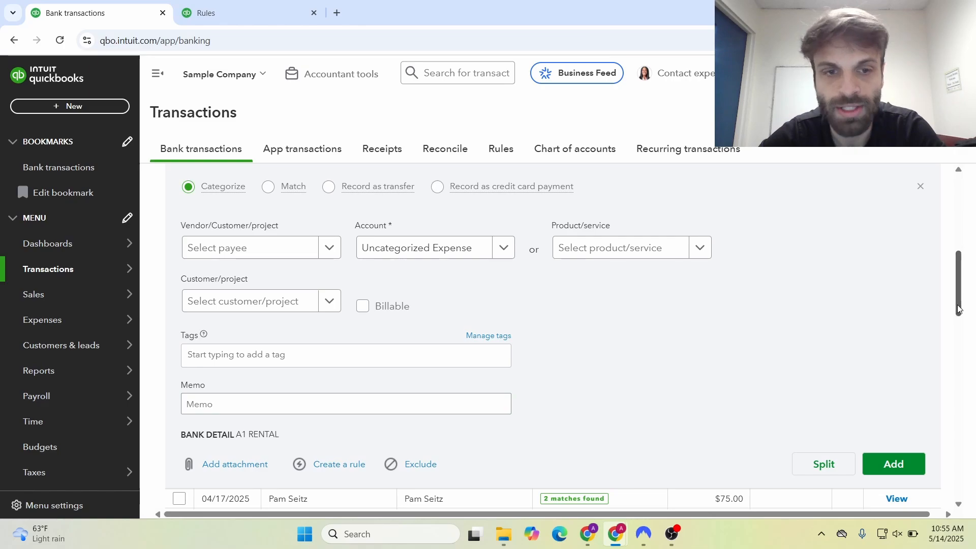
drag(958, 308, 958, 296)
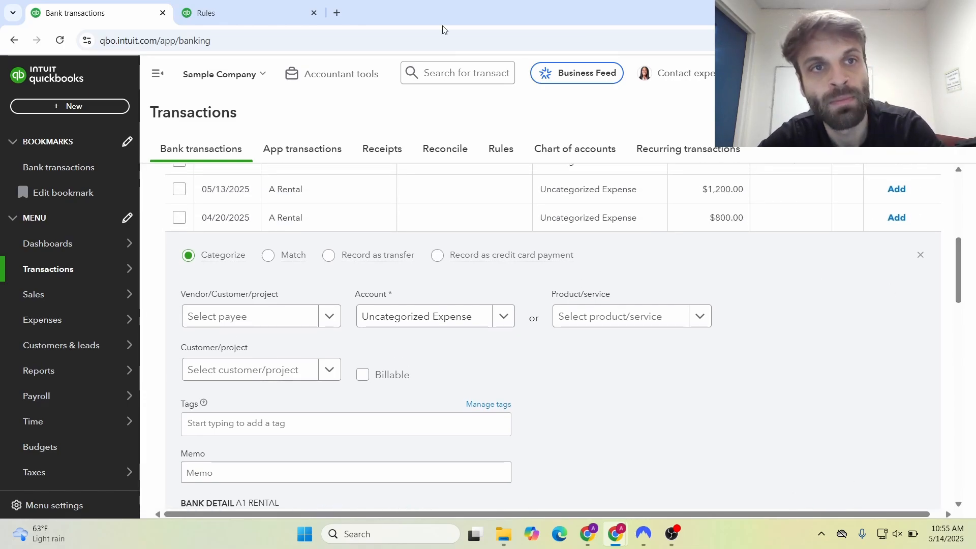
- Check which bank accounts the A1 Rental Rule draft can apply to and compare them with the accounts in the bank transactions
click(237, 3)
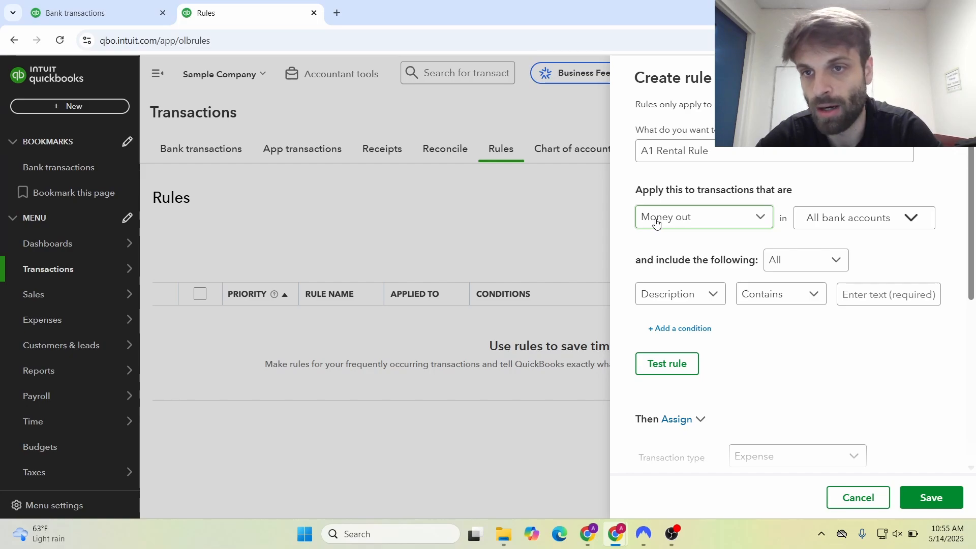
click(853, 219)
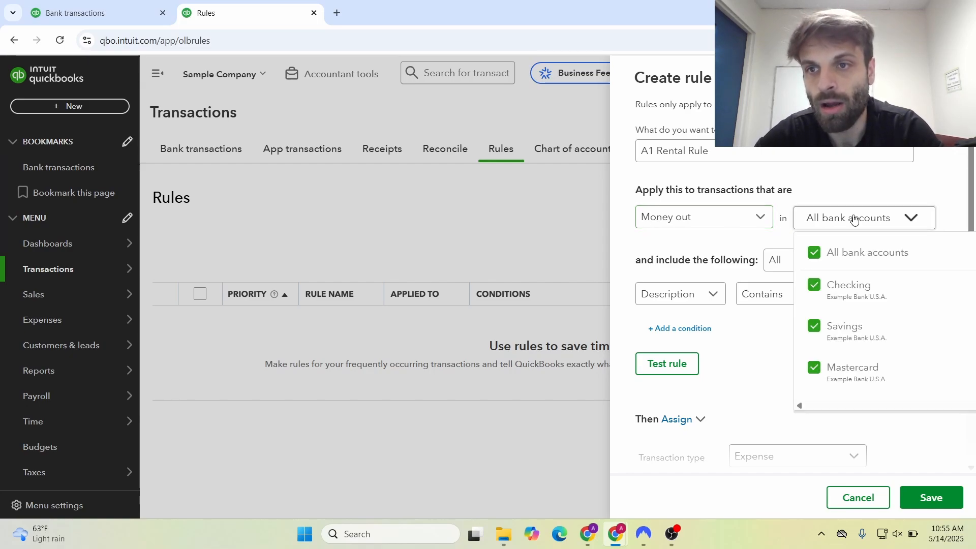
click(854, 218)
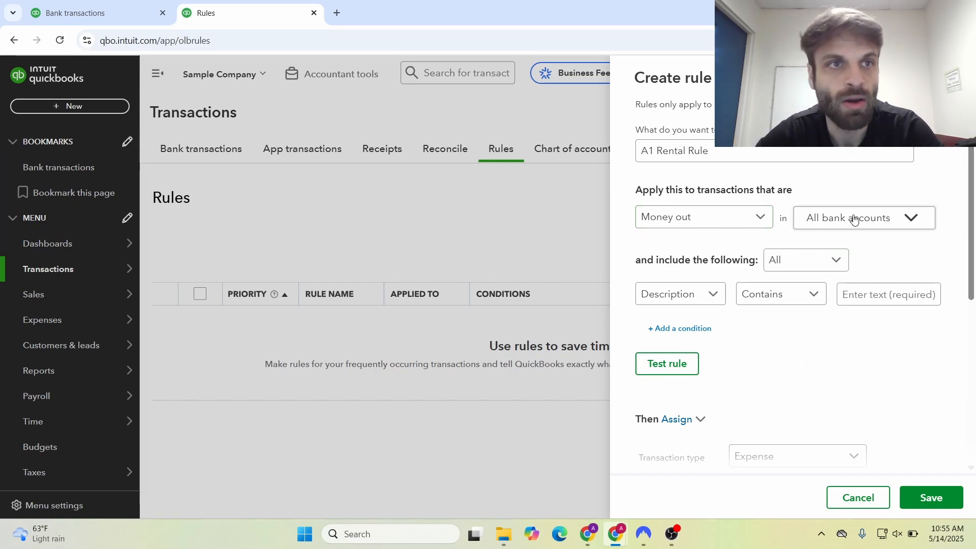
click(116, 9)
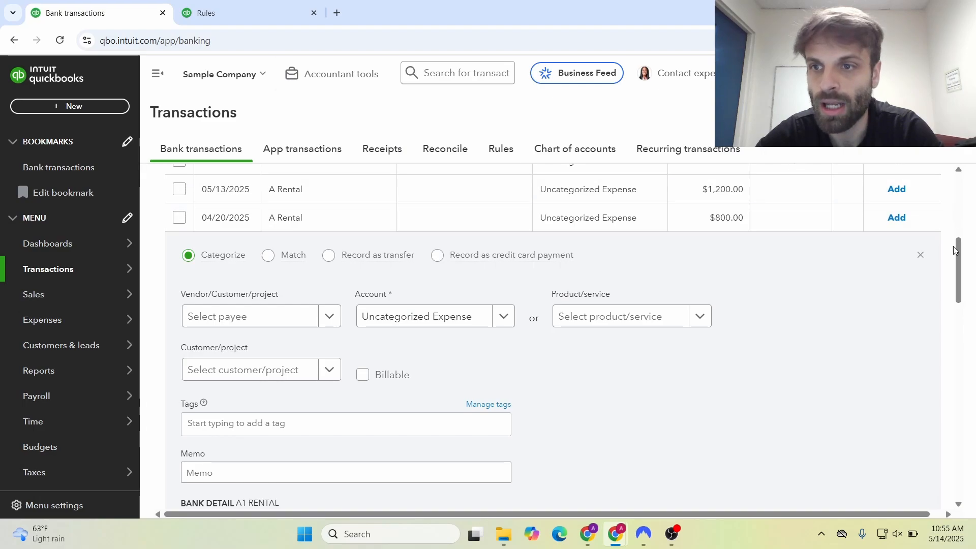
scroll(955, 212, up, 2)
scroll(956, 212, up, 5)
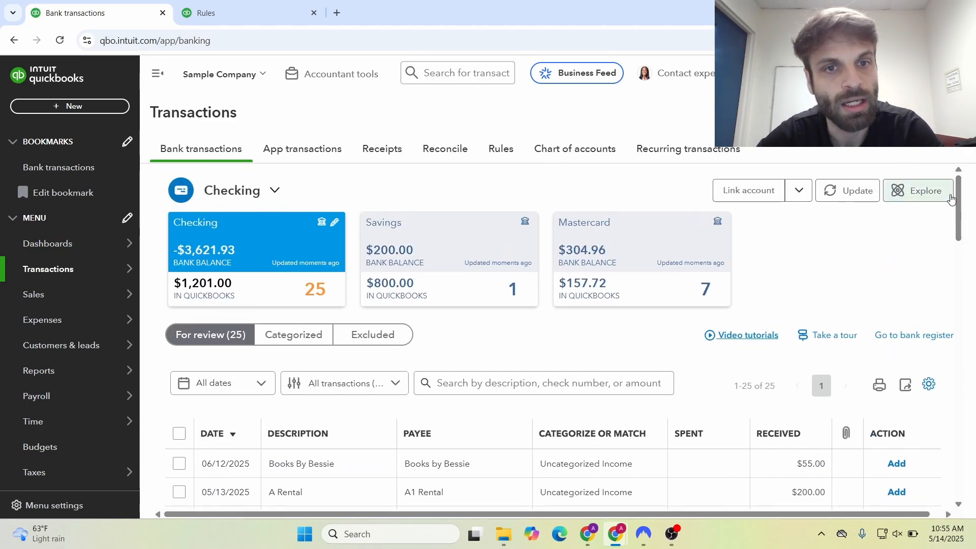
- In the rule draft, try the condition Description contains "A1 Rental" and test the rule
click(264, 4)
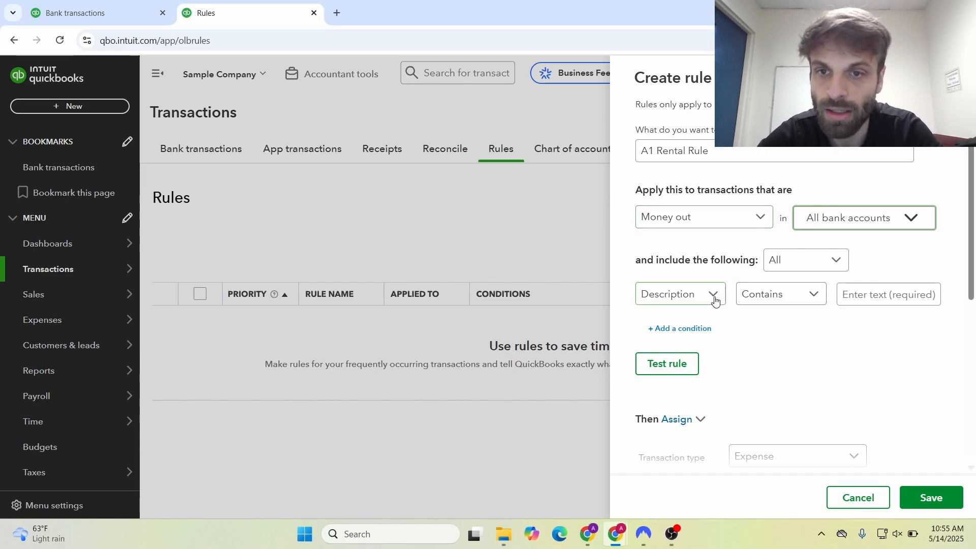
click(861, 301)
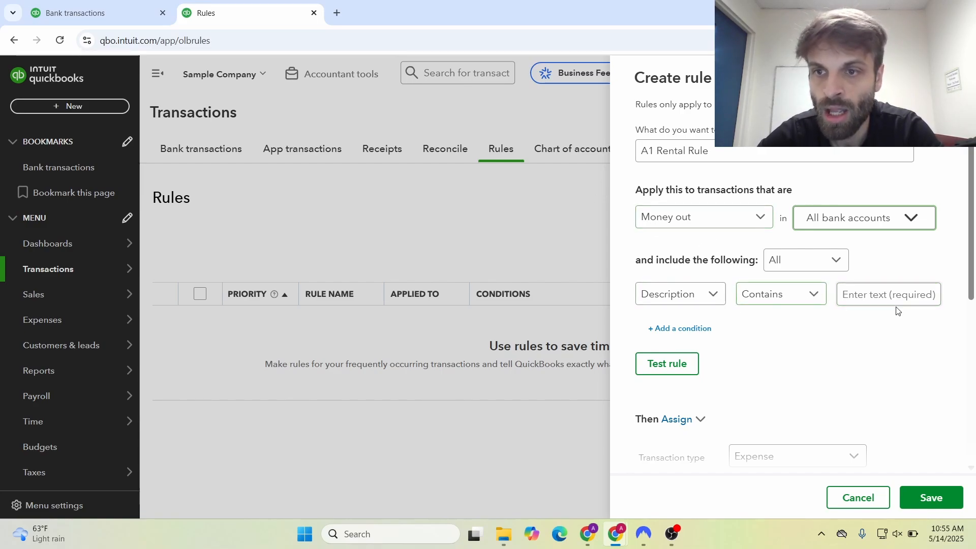
click(867, 291)
text(A)
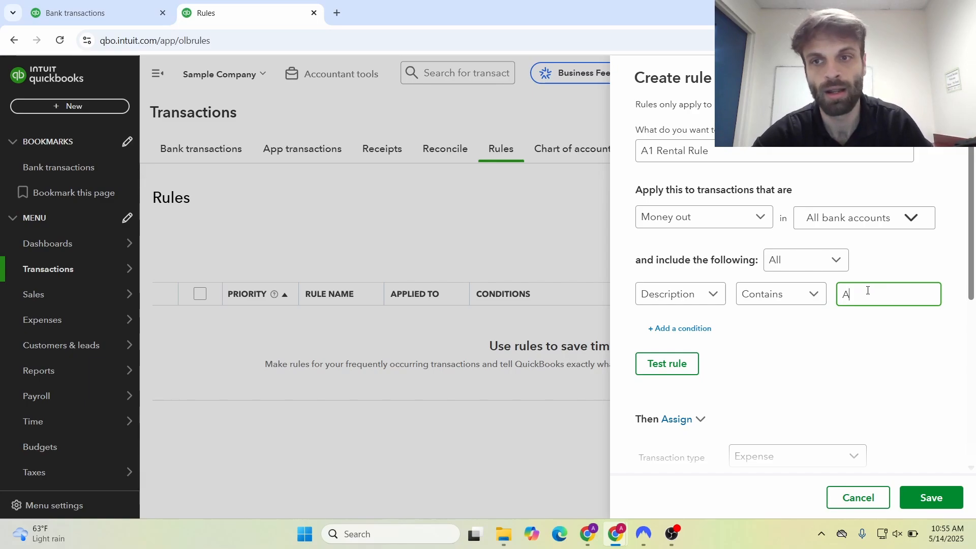
text(1 Rental)
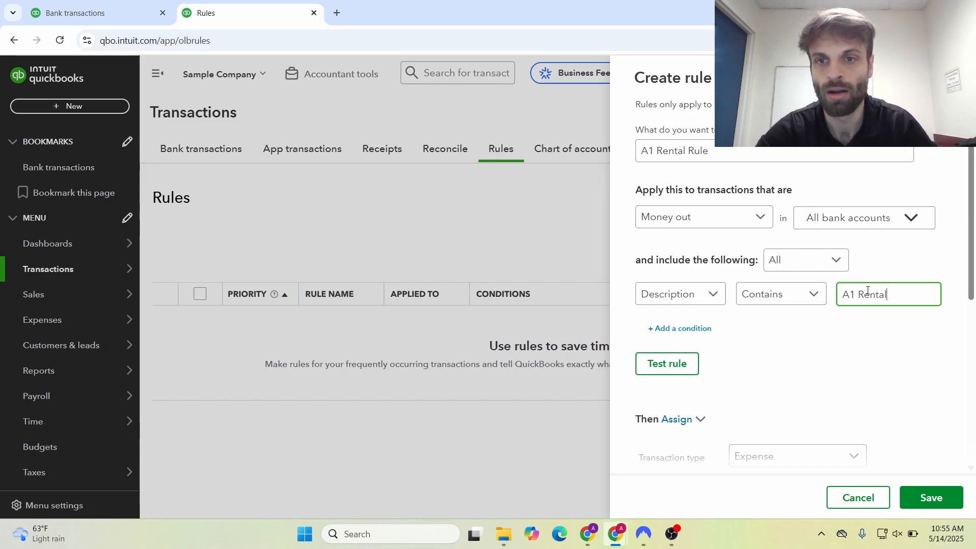
click(659, 367)
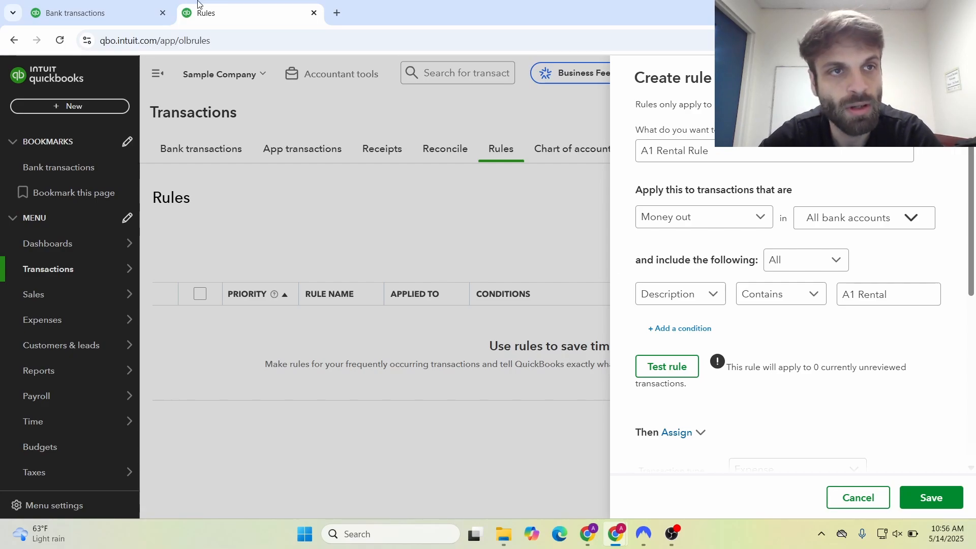
- Go back to the bank transactions and examine the bank detail text of the $800.00 A Rental expense
click(95, 4)
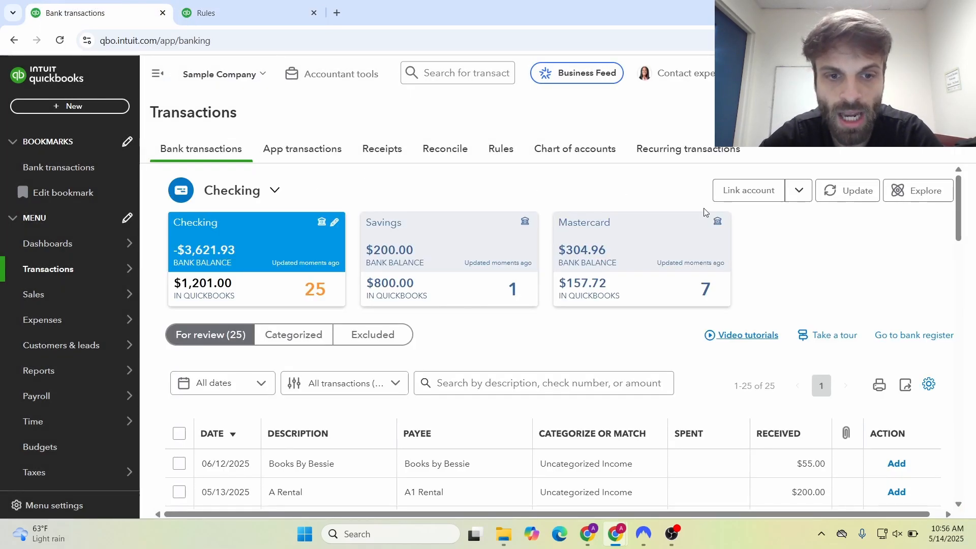
drag(958, 220, 955, 314)
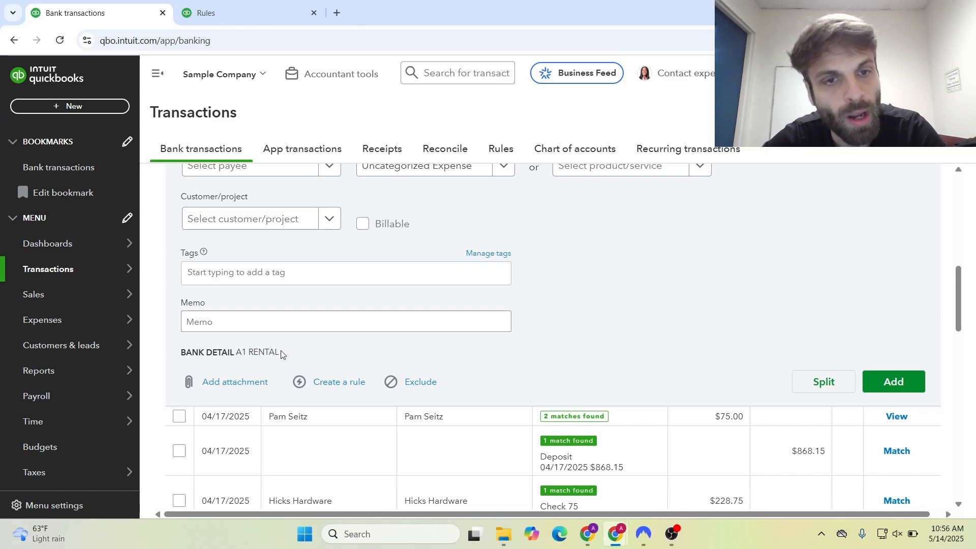
drag(281, 354, 237, 353)
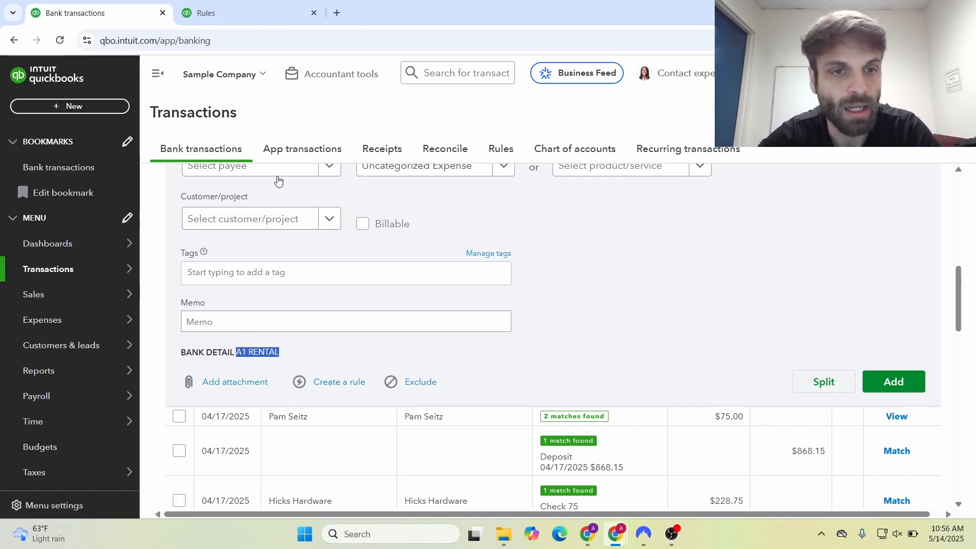
- Return to the rule draft, replace the condition text with "A1 RENTAL" in capitals, and test the rule again
click(227, 13)
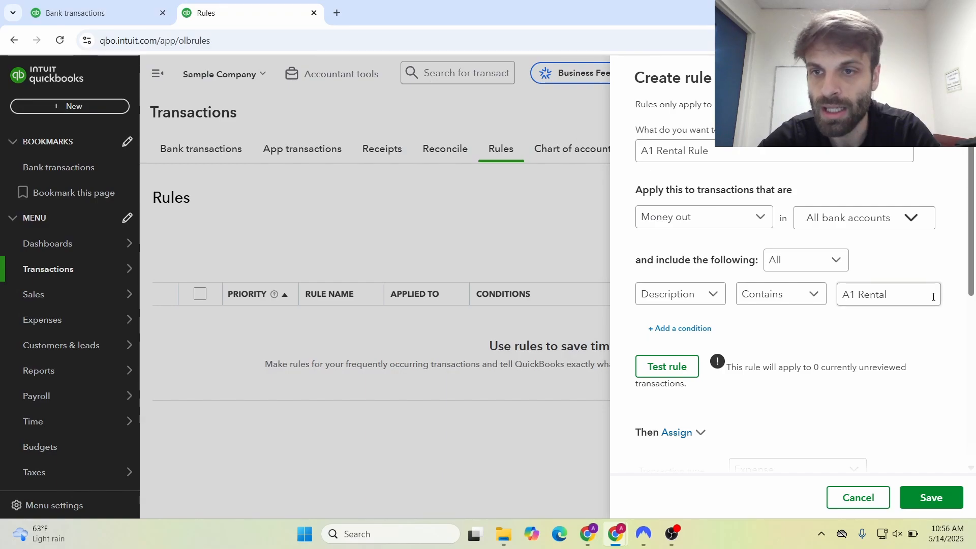
click(892, 298)
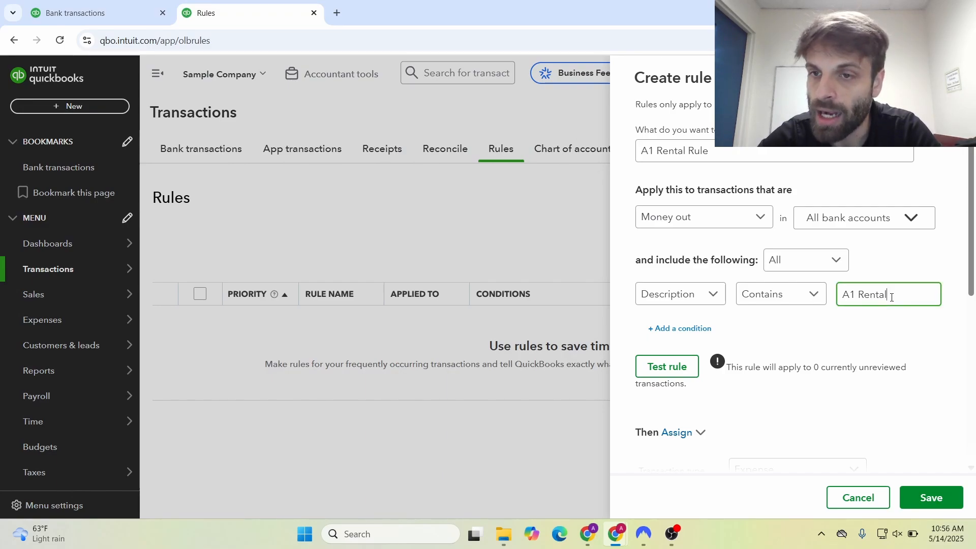
drag(891, 297, 830, 297)
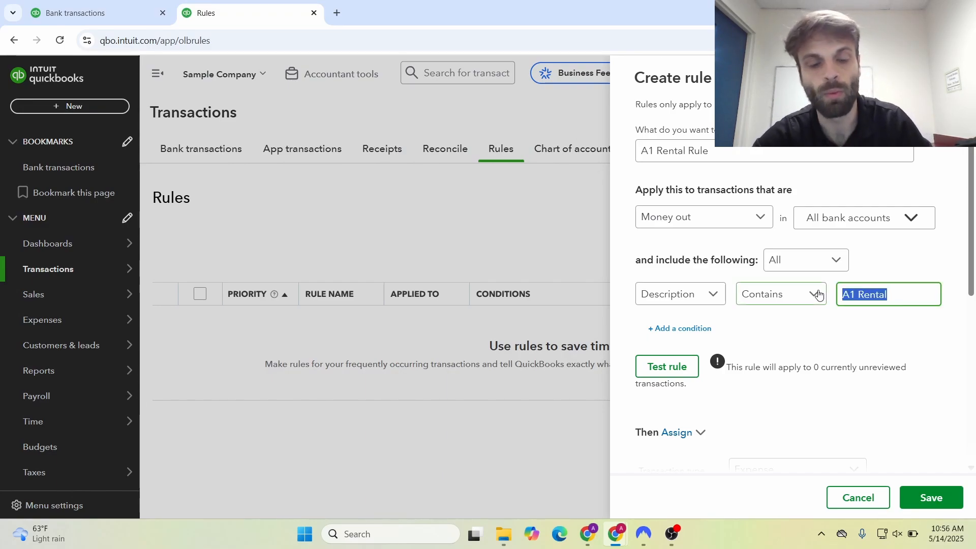
text(A1 RENTAL)
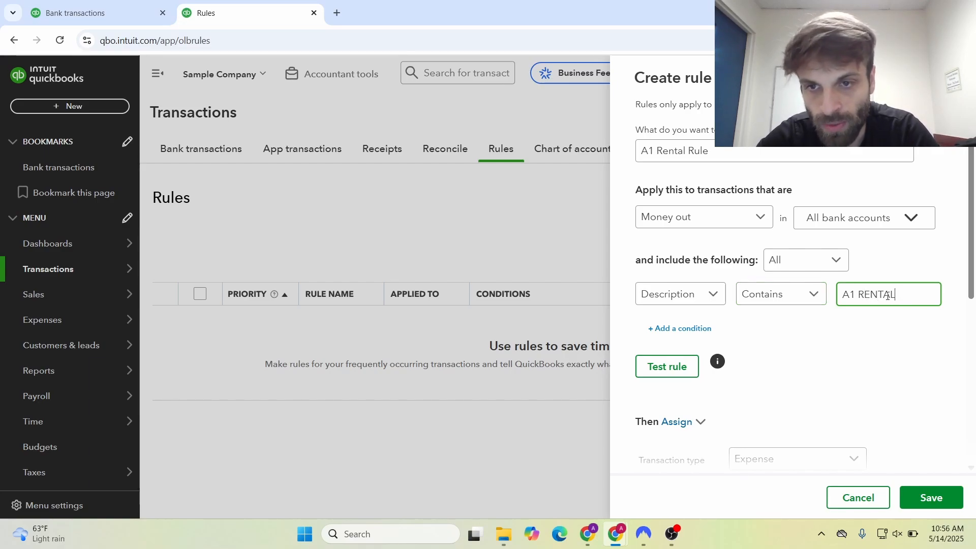
click(668, 365)
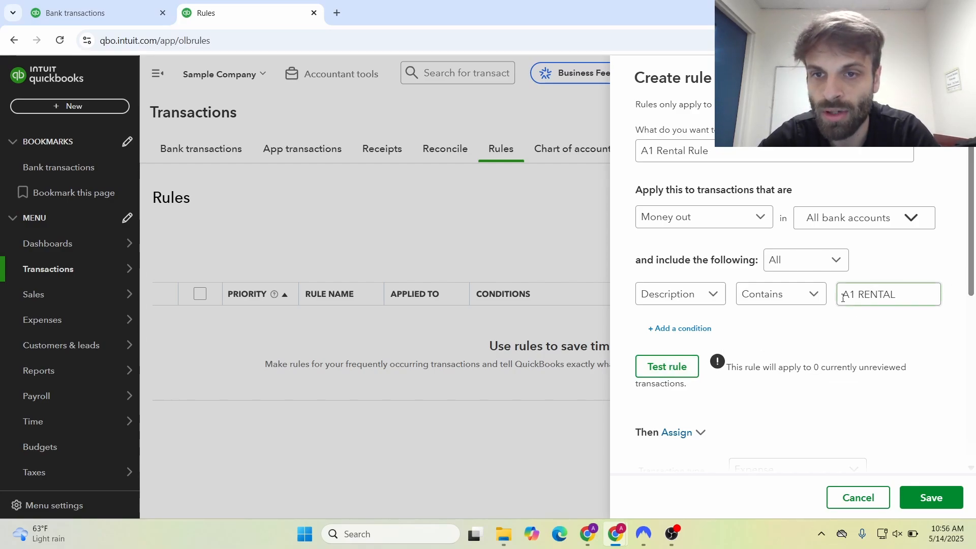
- Switch the condition's field from Description to Bank text and retest the rule
click(713, 298)
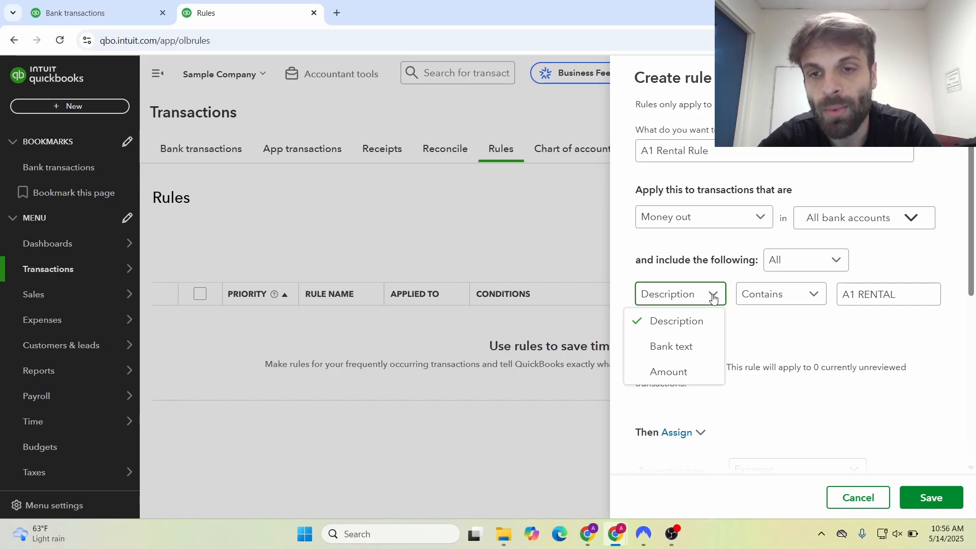
click(670, 346)
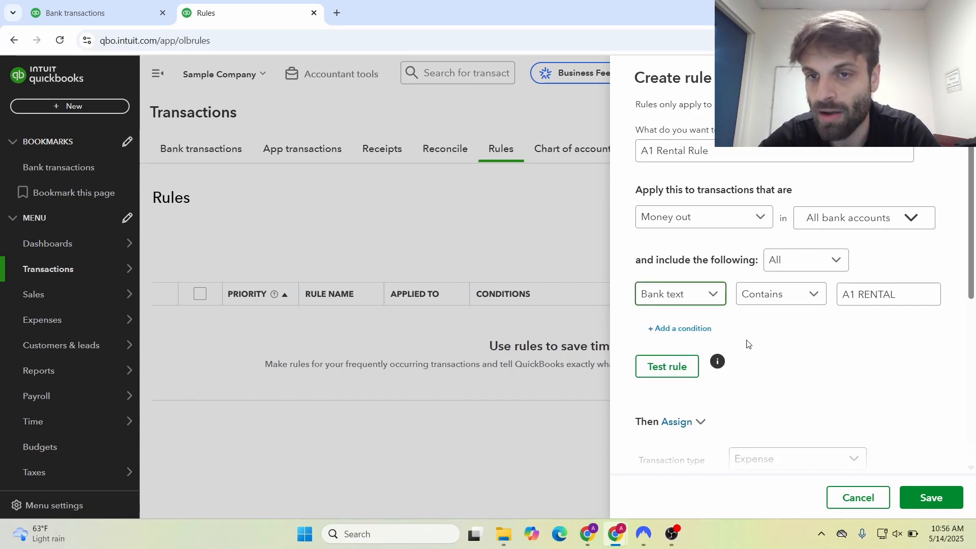
click(663, 372)
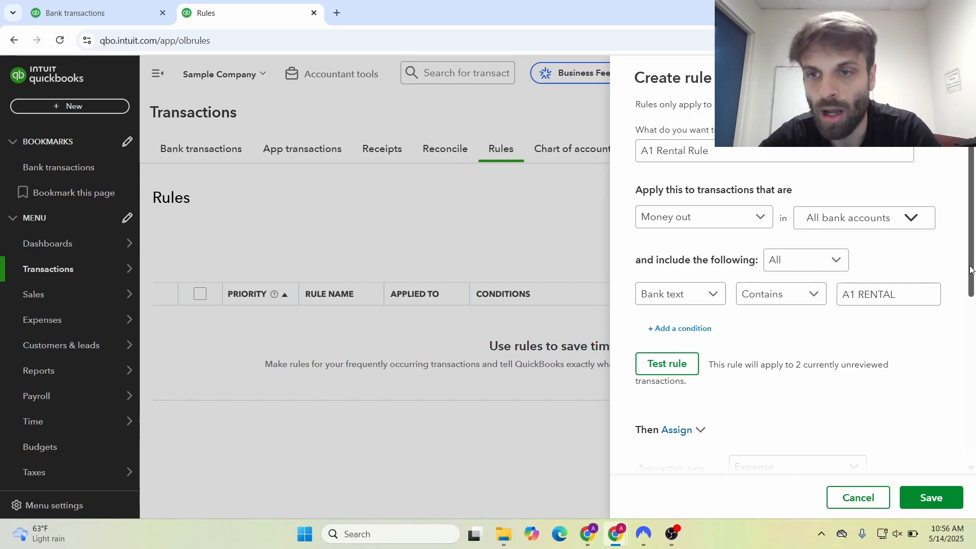
- Assign the Equipment Rental category to the rule, keeping the transaction type as Expense
drag(970, 271, 972, 363)
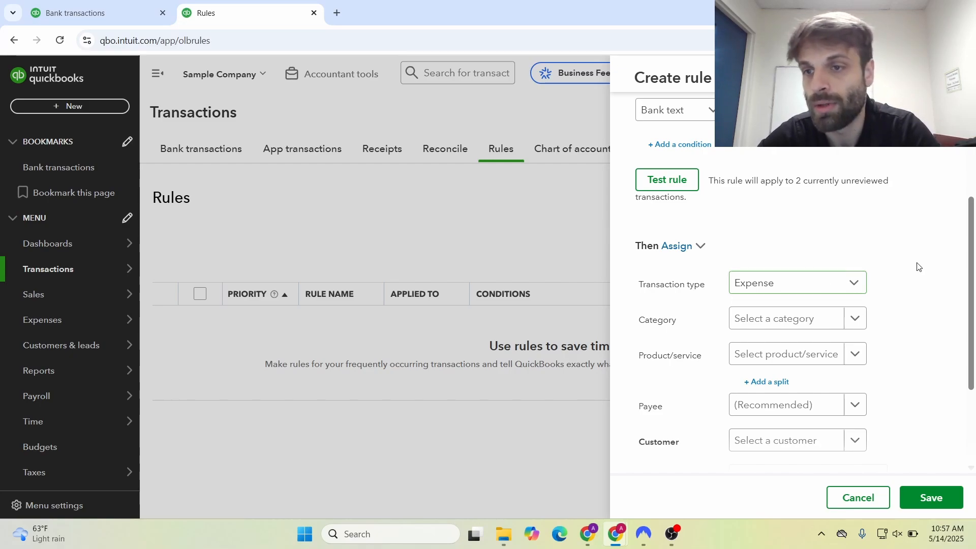
scroll(967, 313, down, 1)
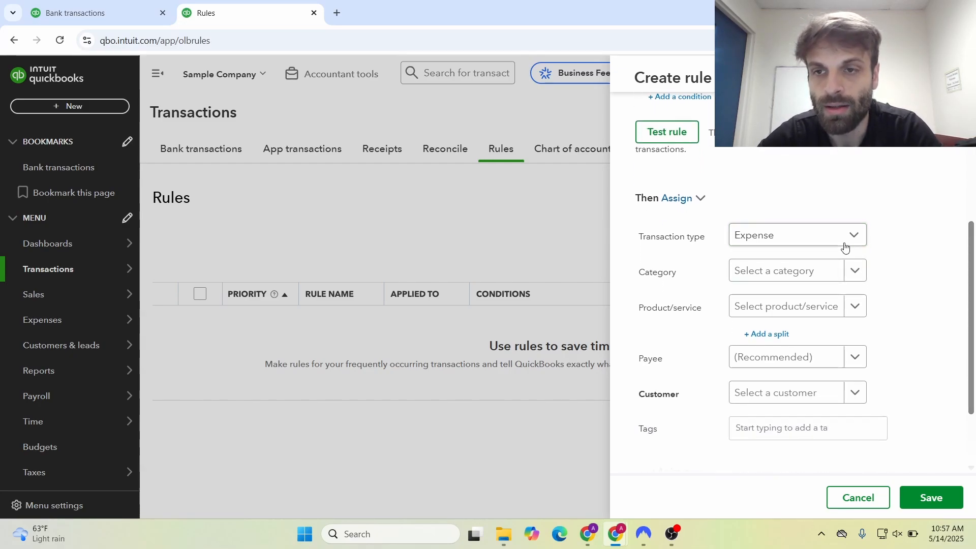
scroll(964, 189, up, 4)
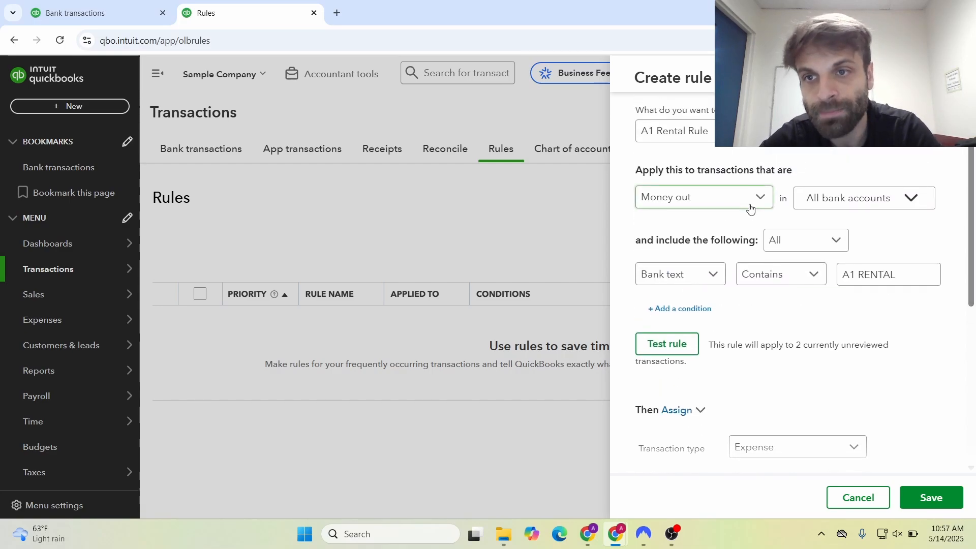
drag(971, 210, 965, 307)
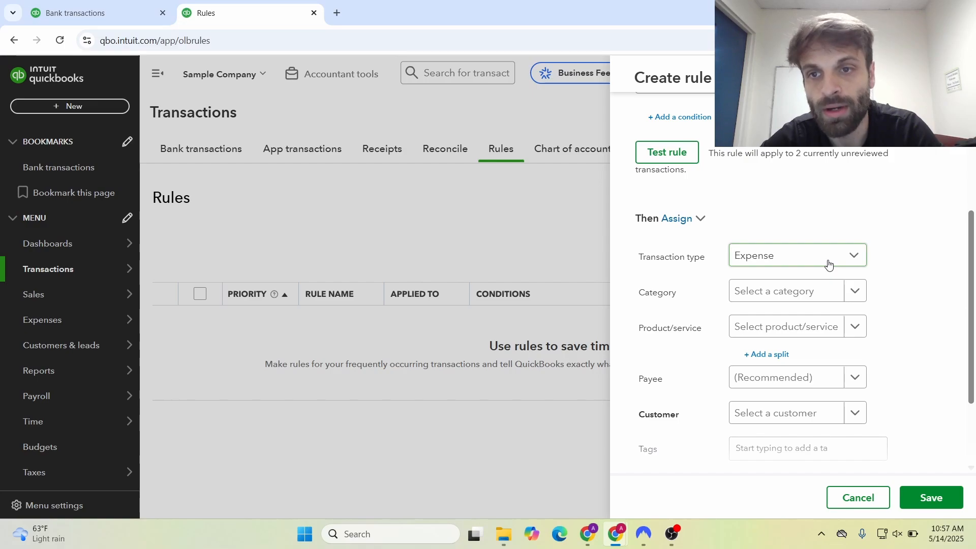
click(855, 292)
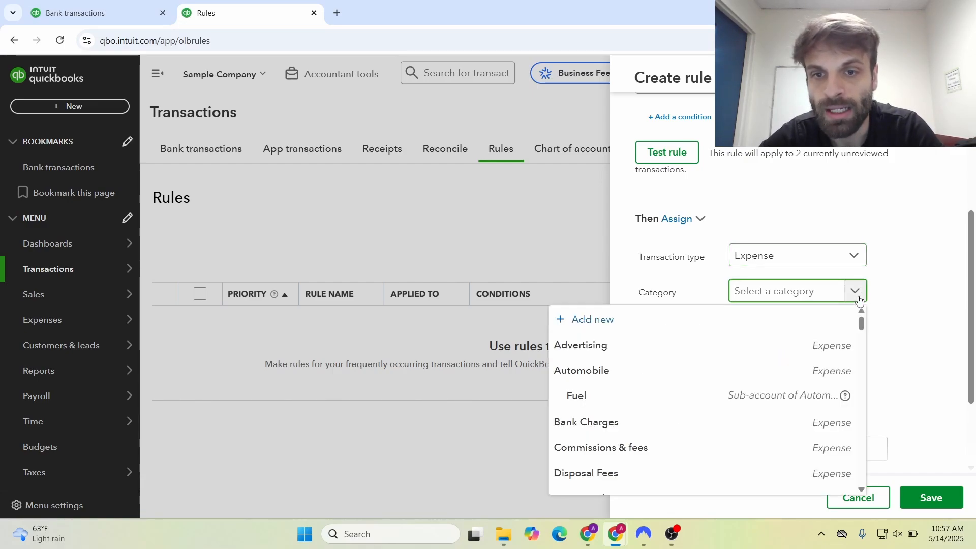
scroll(862, 327, down, 3)
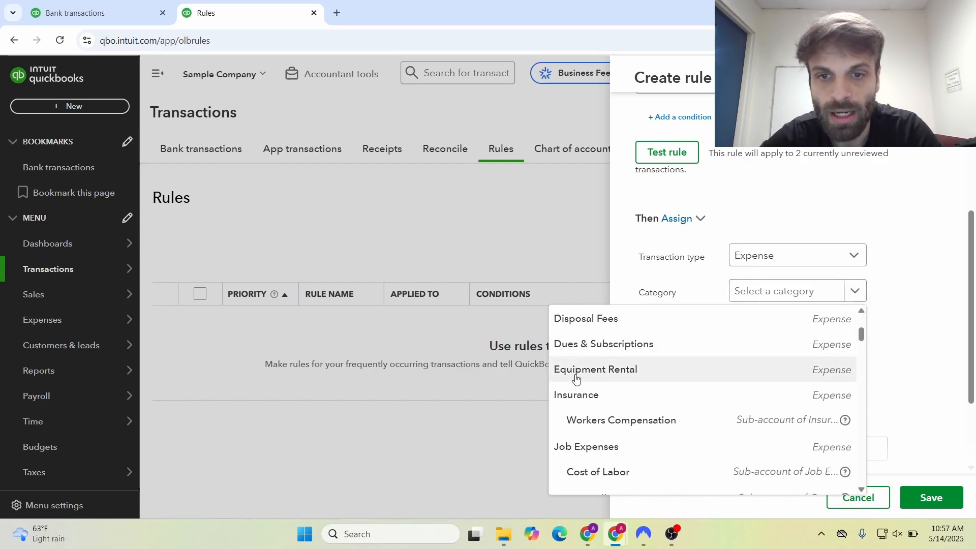
click(576, 376)
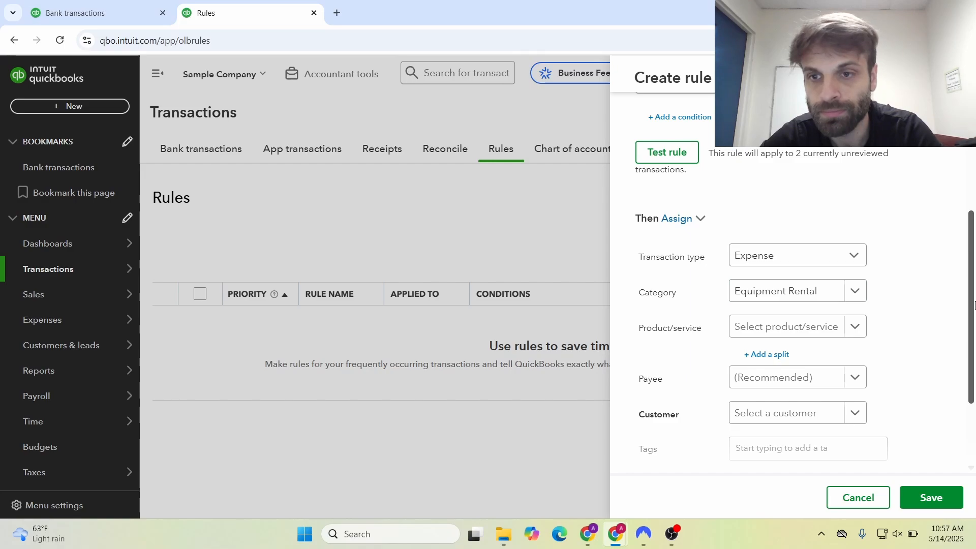
- Check the rule's product/service options without choosing one
drag(973, 305, 973, 322)
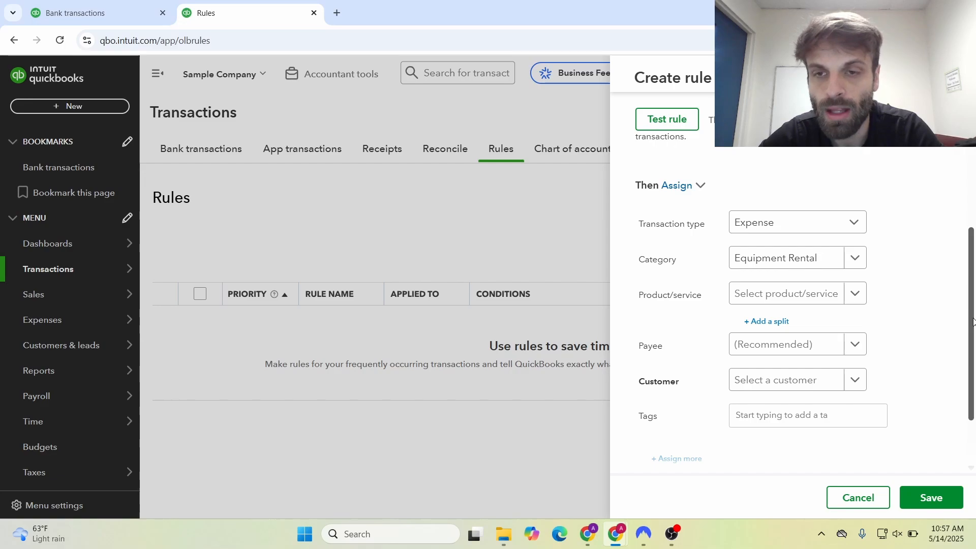
click(855, 295)
mouse_move(862, 341)
mouse_down()
mouse_move(859, 387)
mouse_move(857, 333)
mouse_up()
click(919, 318)
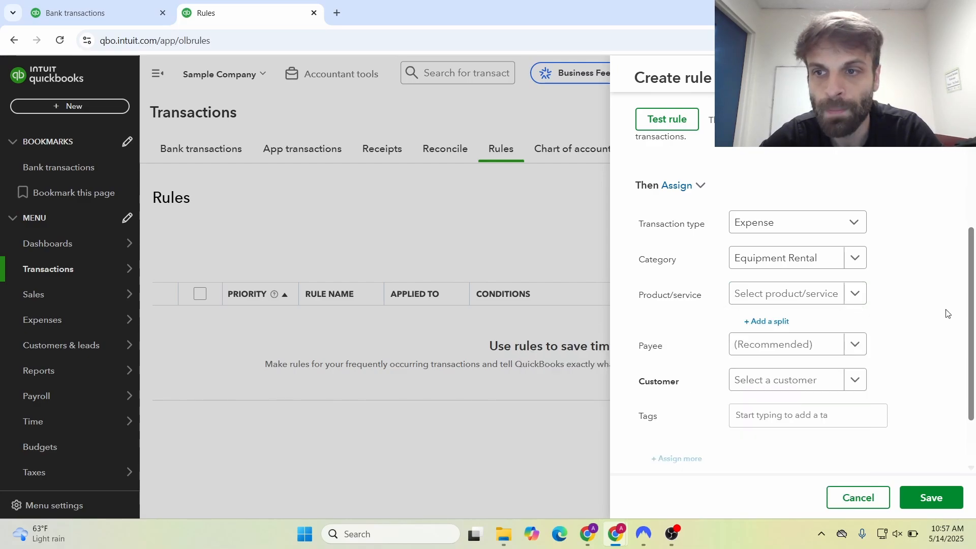
- Browse the product/service list for the rule once more and close it without a selection
drag(972, 313, 973, 334)
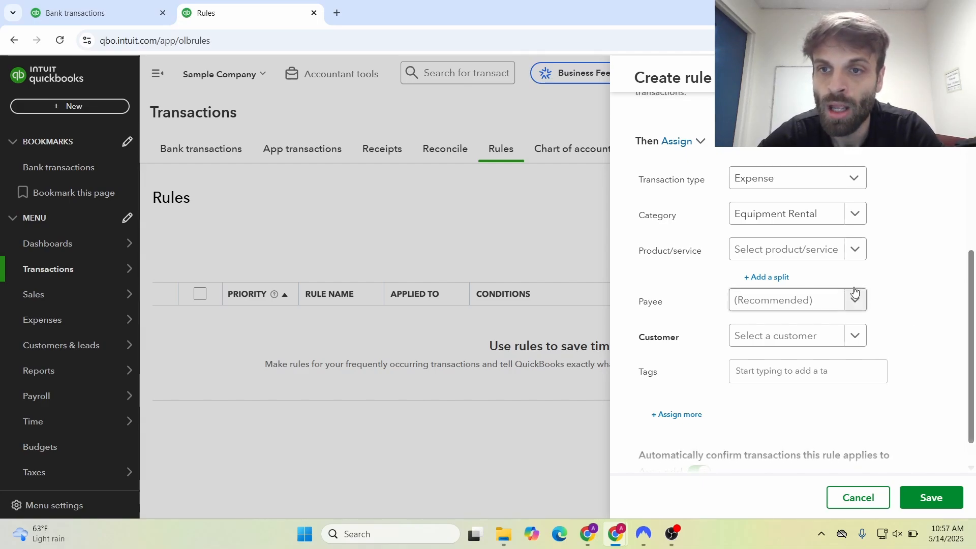
click(839, 253)
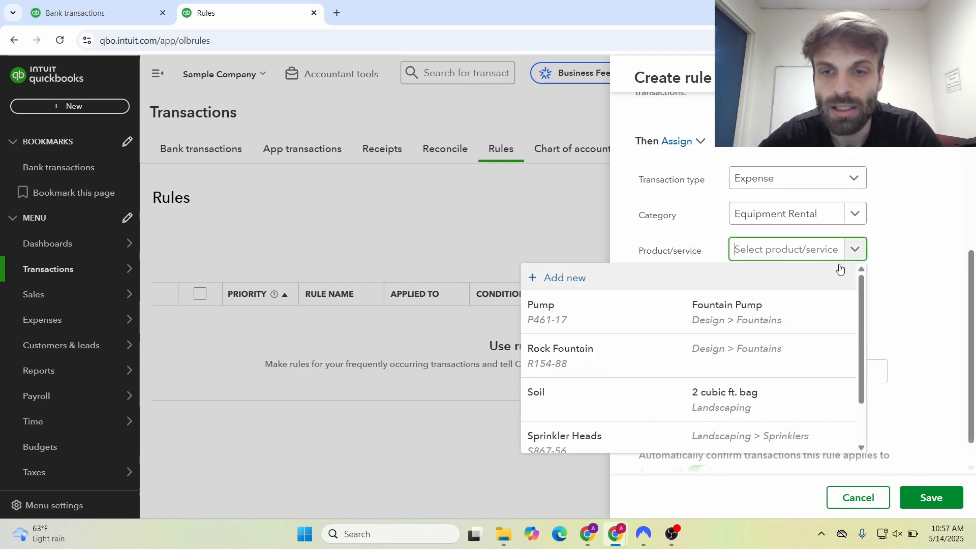
drag(859, 303, 865, 333)
click(925, 319)
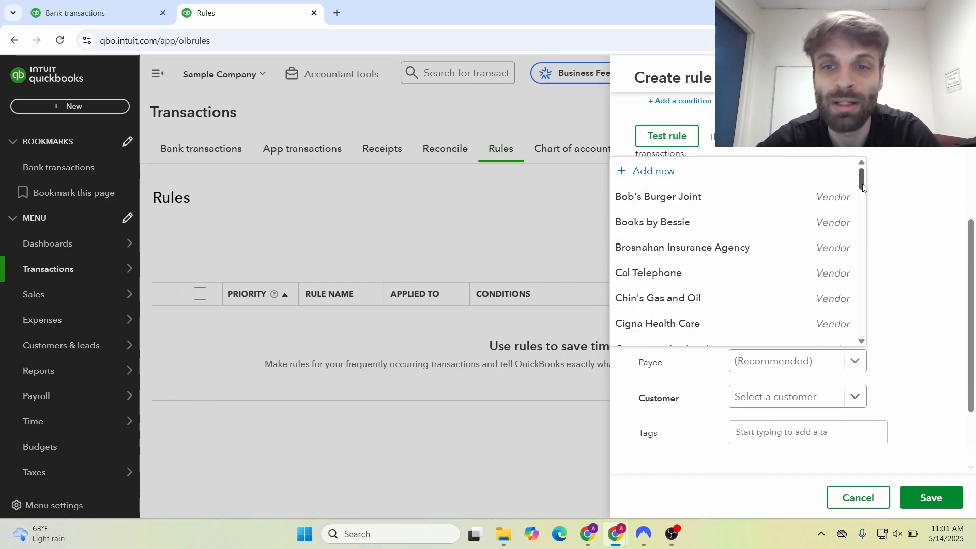
- Add a new payee for the rule with contact type Vendor and company name A1 Rental, and save the vendor
mouse_move(863, 186)
mouse_down()
mouse_move(867, 261)
mouse_move(866, 183)
mouse_up()
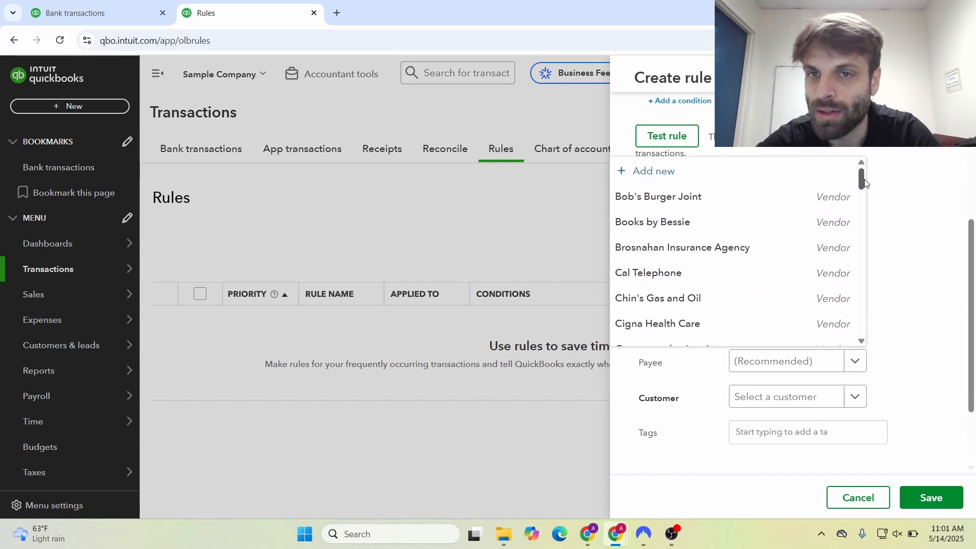
click(645, 172)
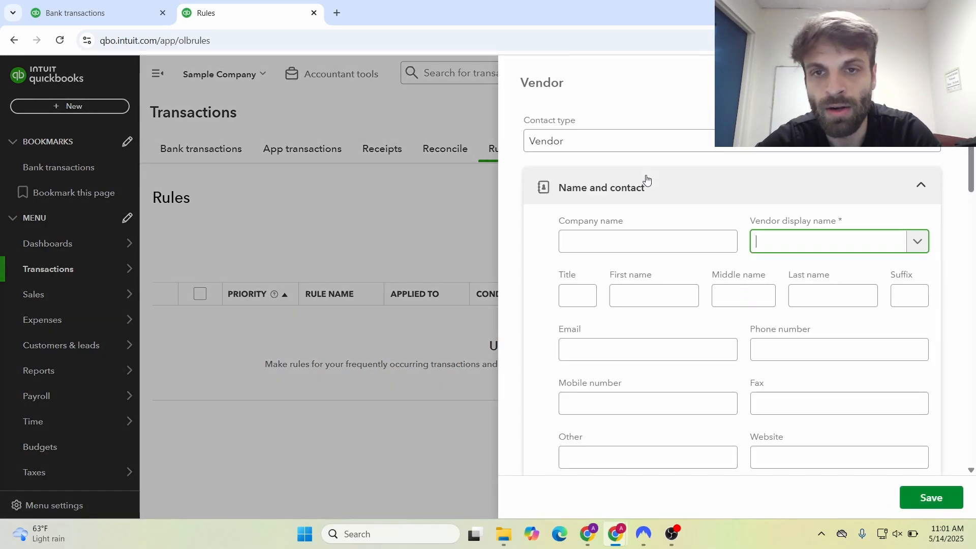
click(591, 141)
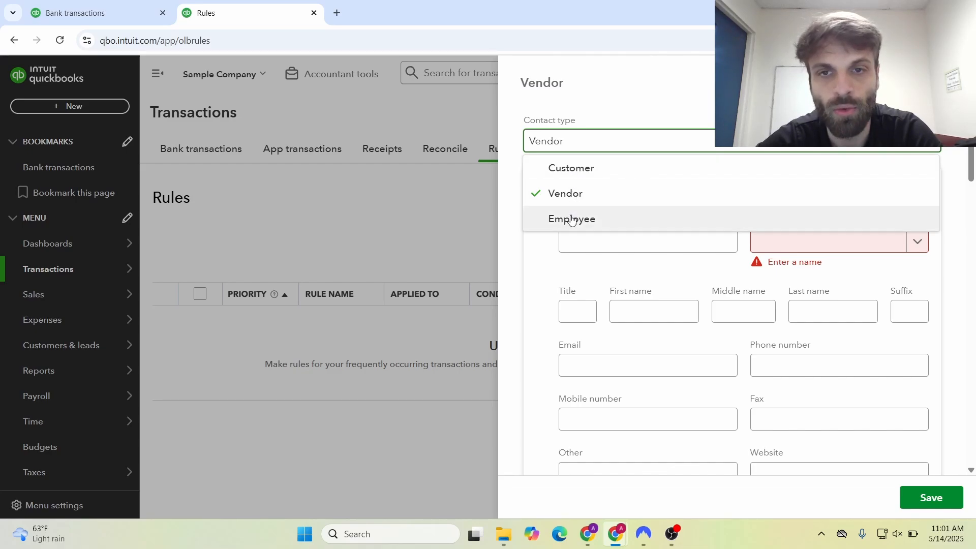
click(524, 256)
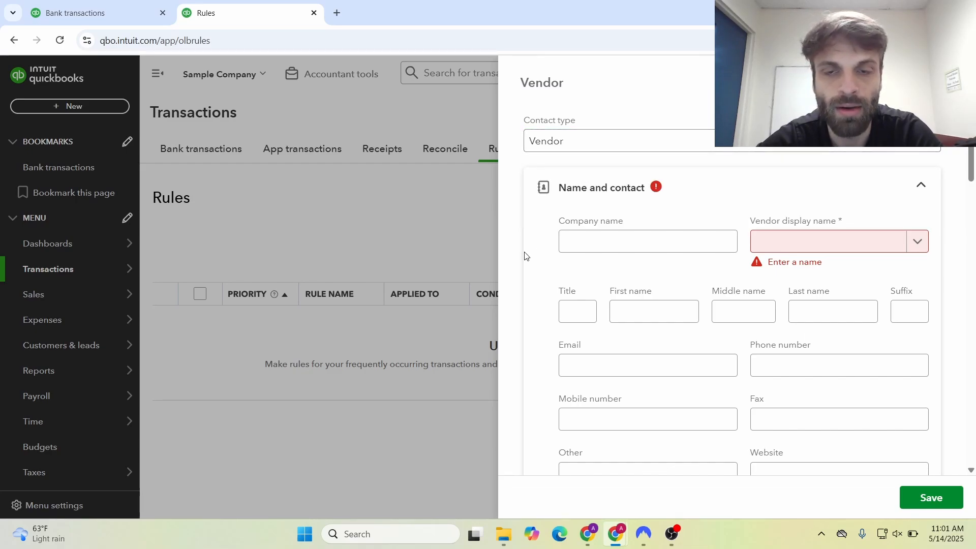
click(576, 252)
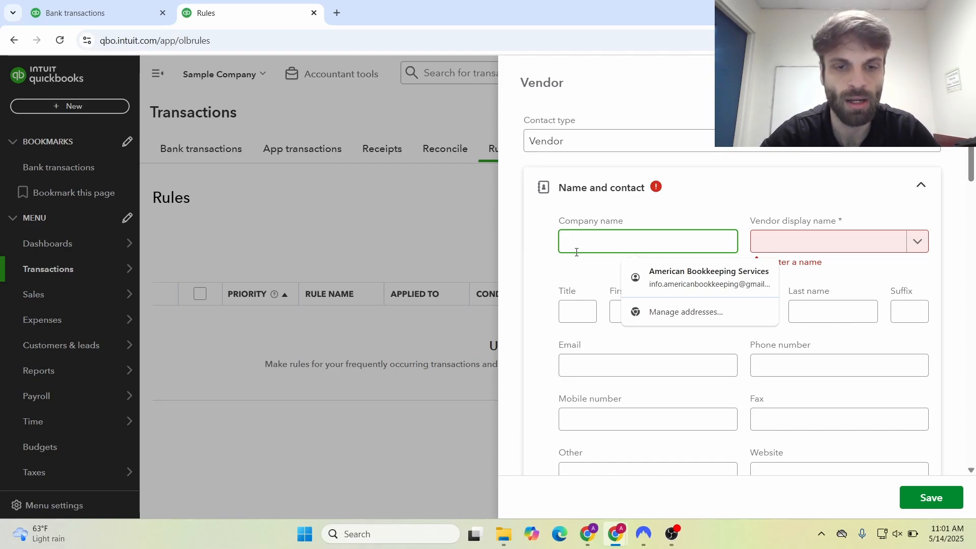
text(A1)
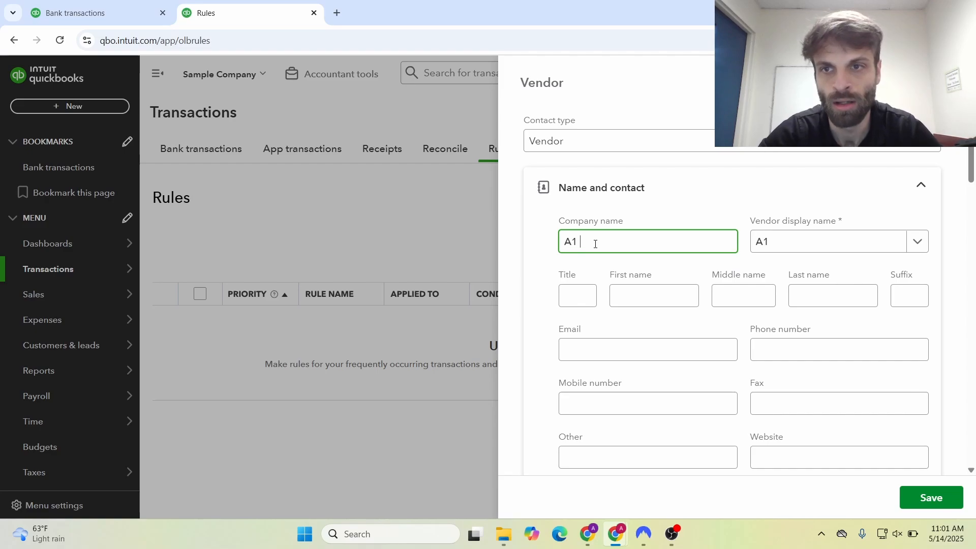
text( Rent)
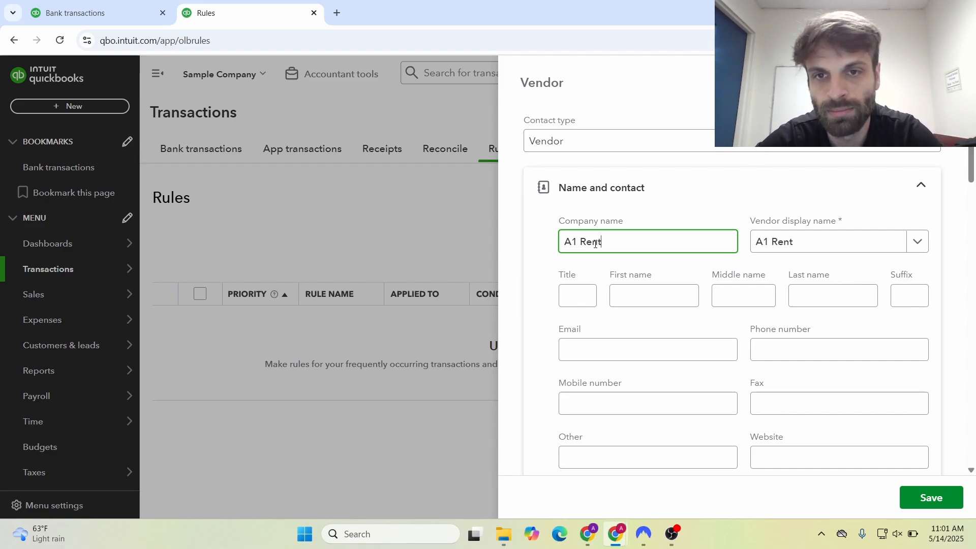
text(al)
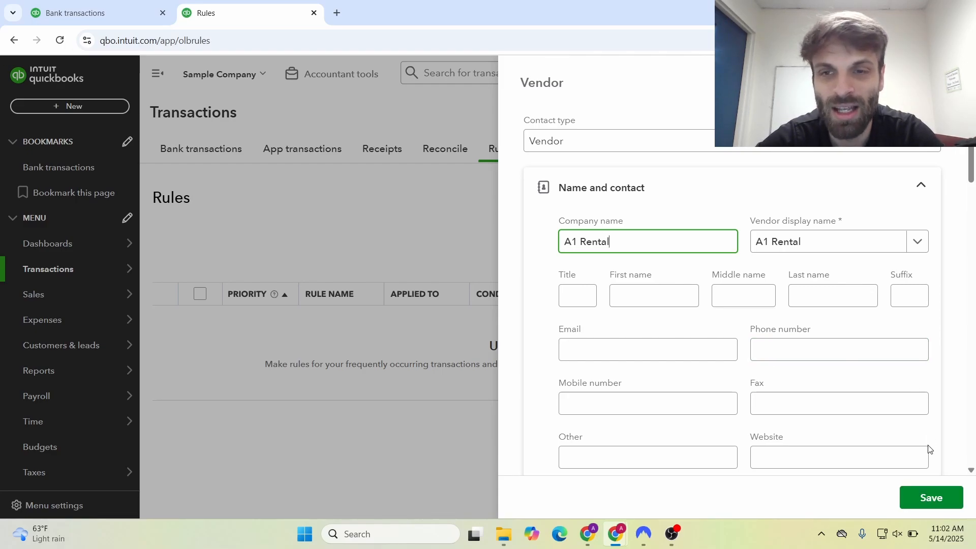
click(941, 500)
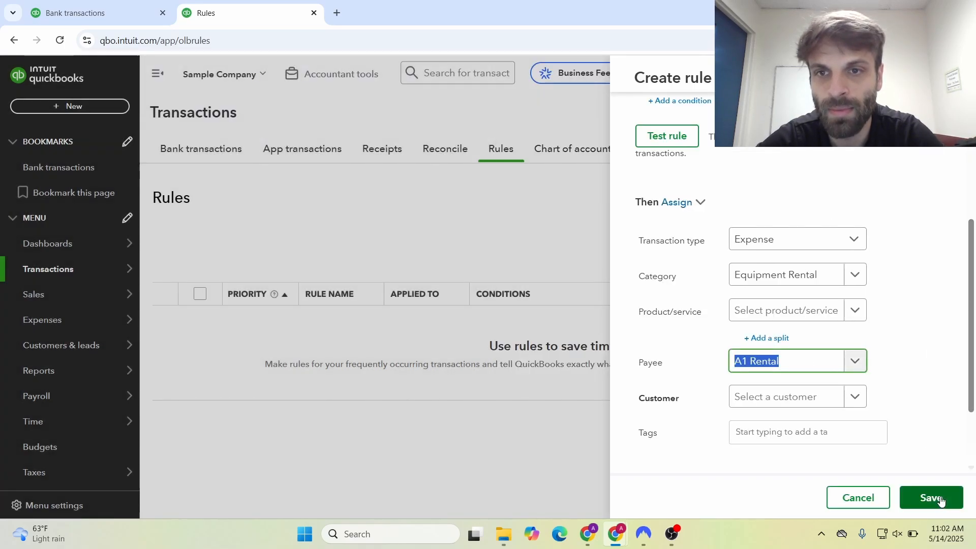
- Save the rule with Auto-add enabled so that matching transactions are confirmed automatically
drag(972, 395, 972, 425)
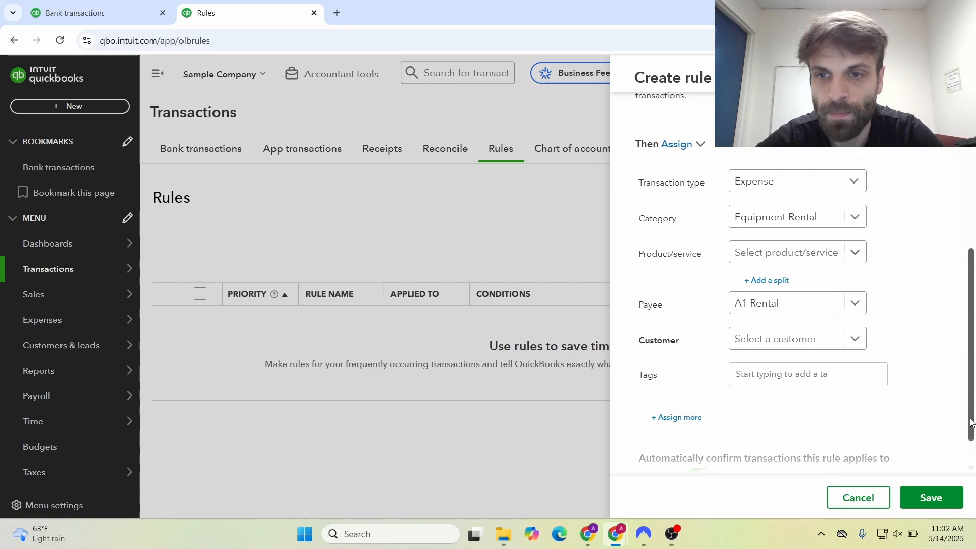
scroll(902, 371, down, 1)
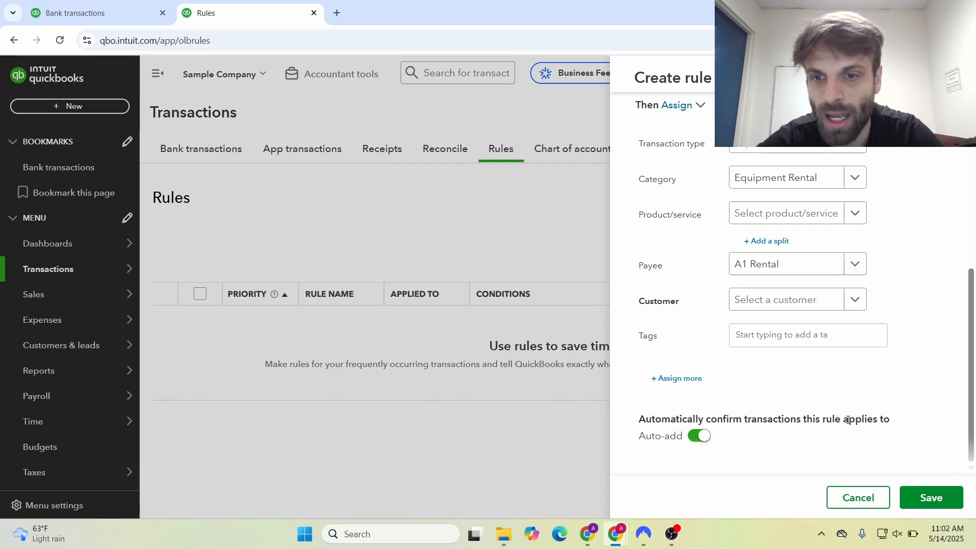
click(695, 443)
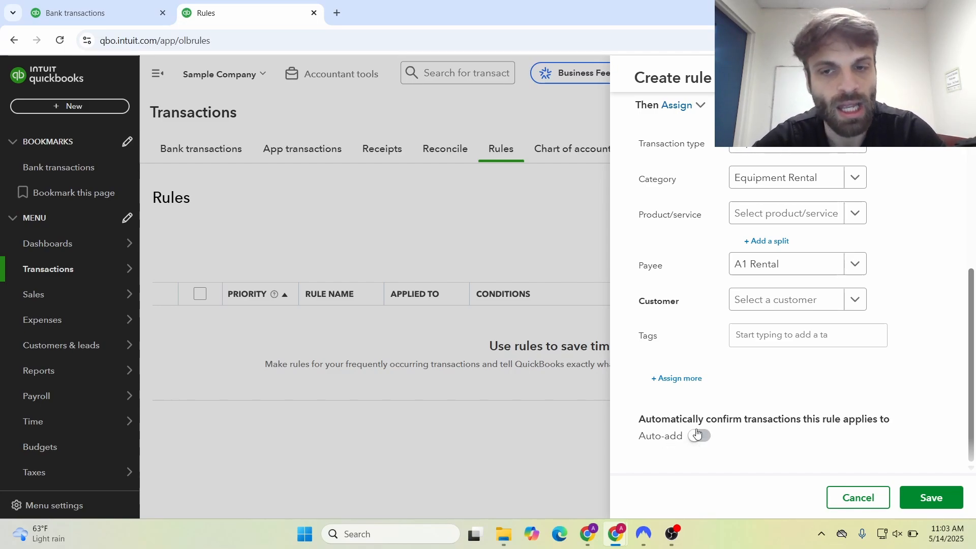
click(698, 436)
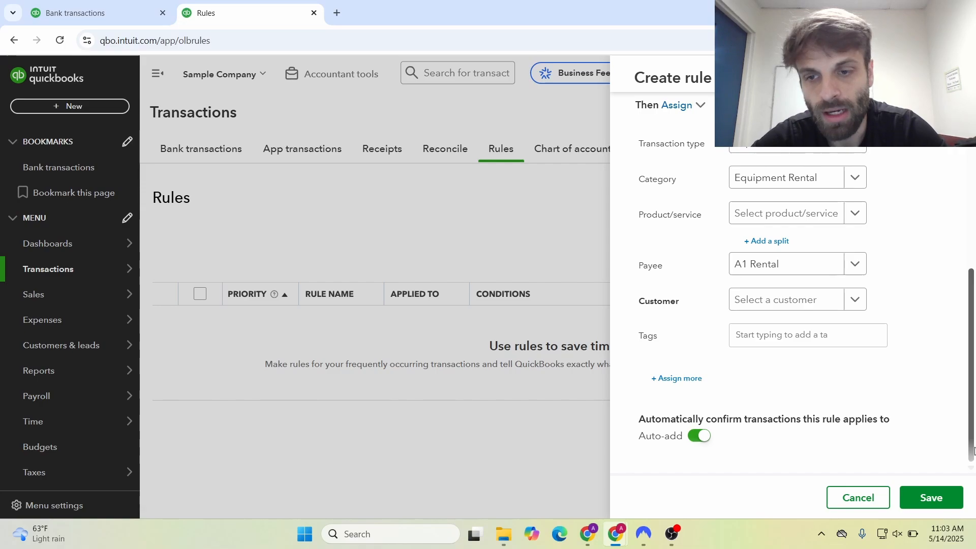
click(929, 498)
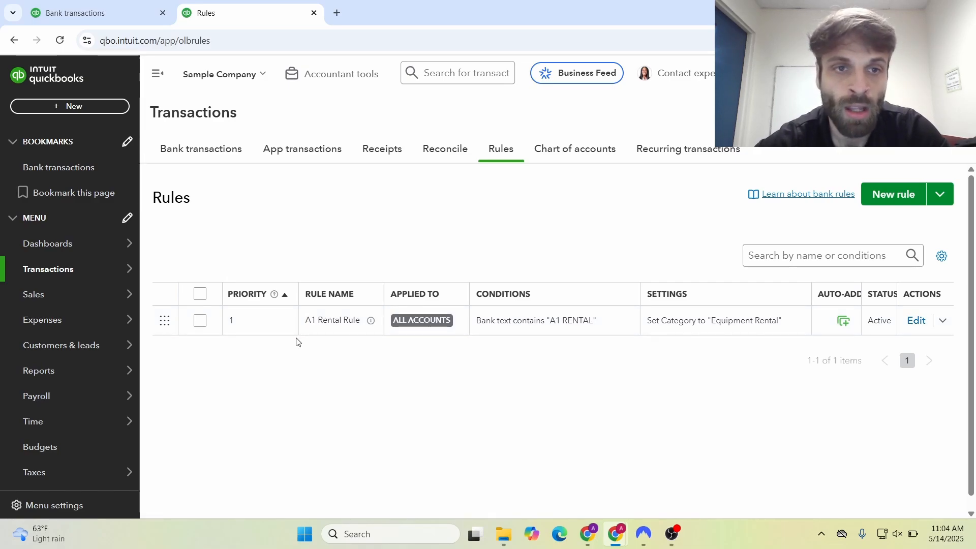
- Go to the Checking account's bank transactions for review and expand the 05/13/2025 A Rental transaction
mouse_move(116, 271)
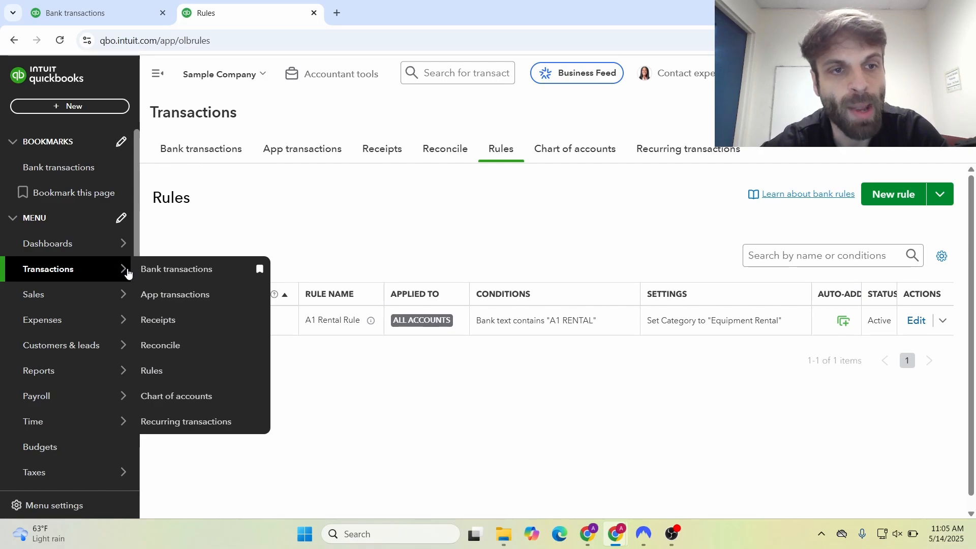
click(156, 277)
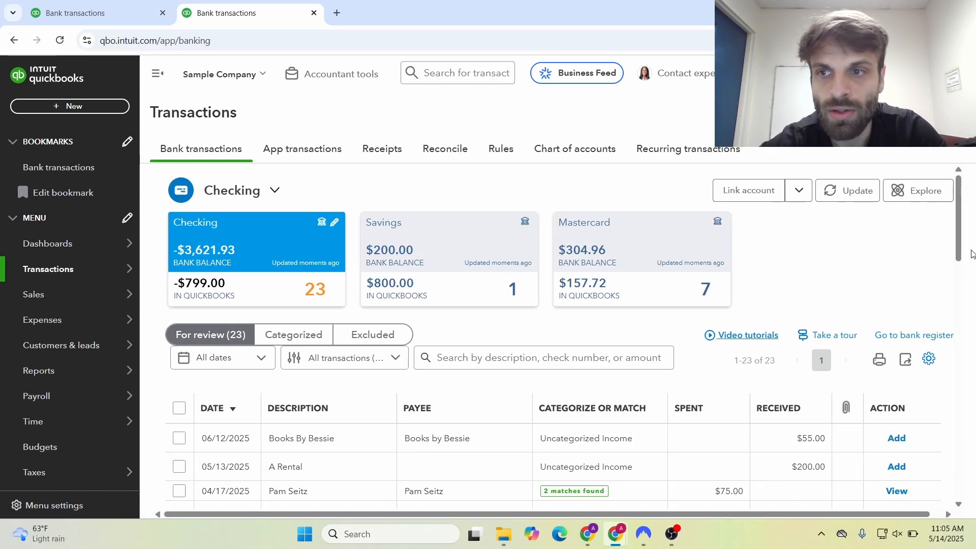
drag(960, 258, 951, 308)
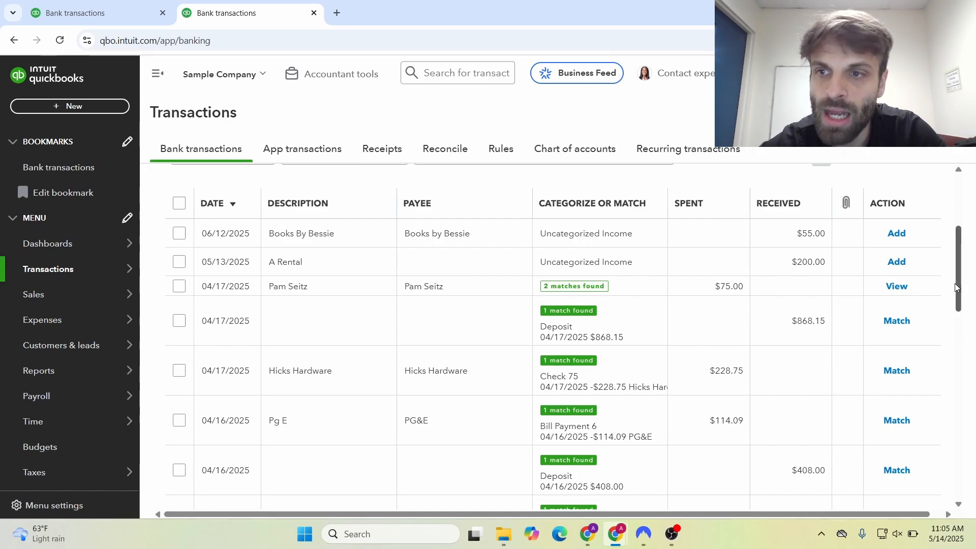
drag(958, 283, 958, 275)
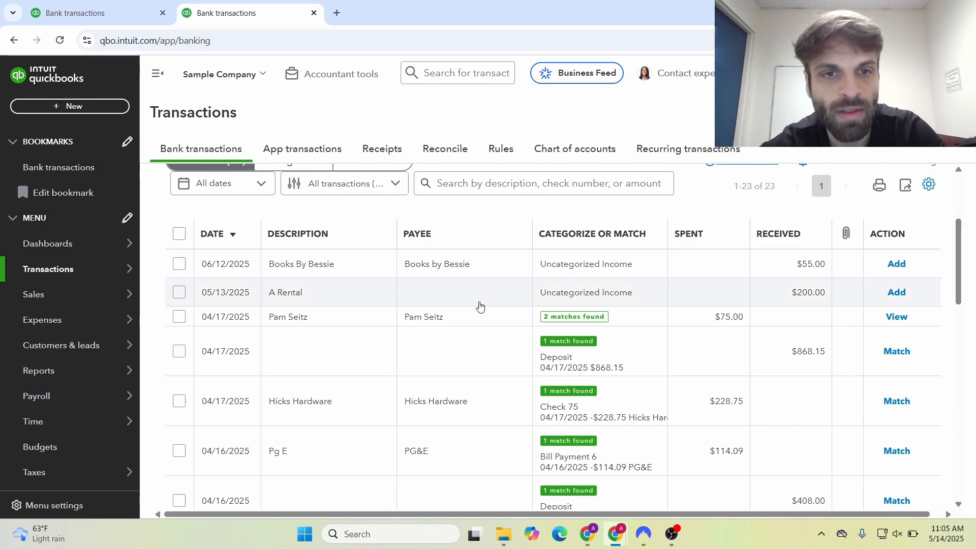
click(312, 295)
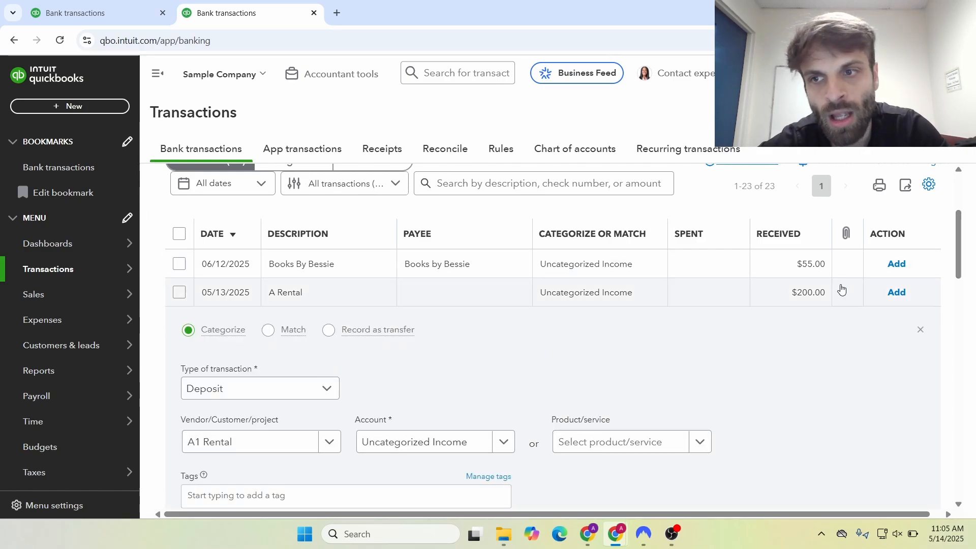
- Examine the A Rental transaction's type, account and bank detail text, dismissing the energy saver notification
drag(957, 260, 956, 286)
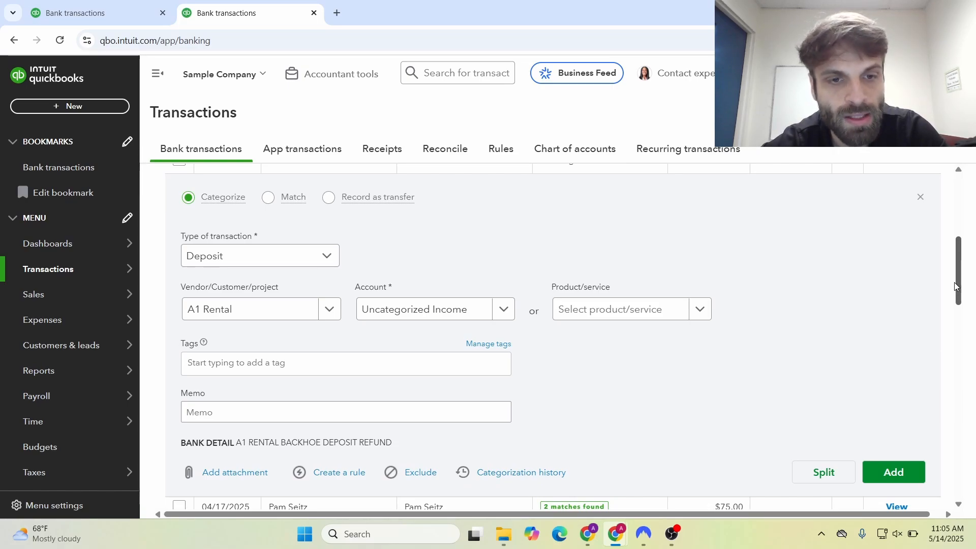
drag(954, 283, 957, 283)
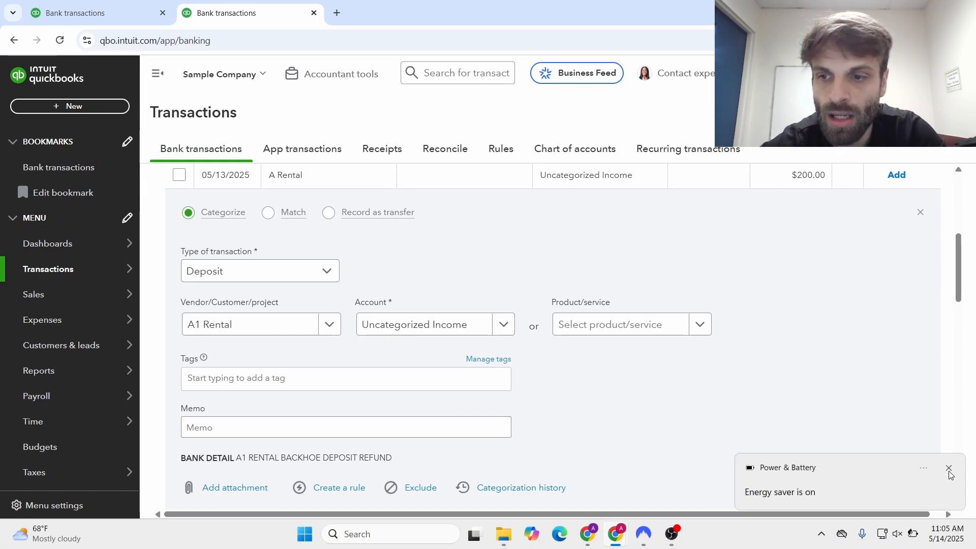
click(949, 472)
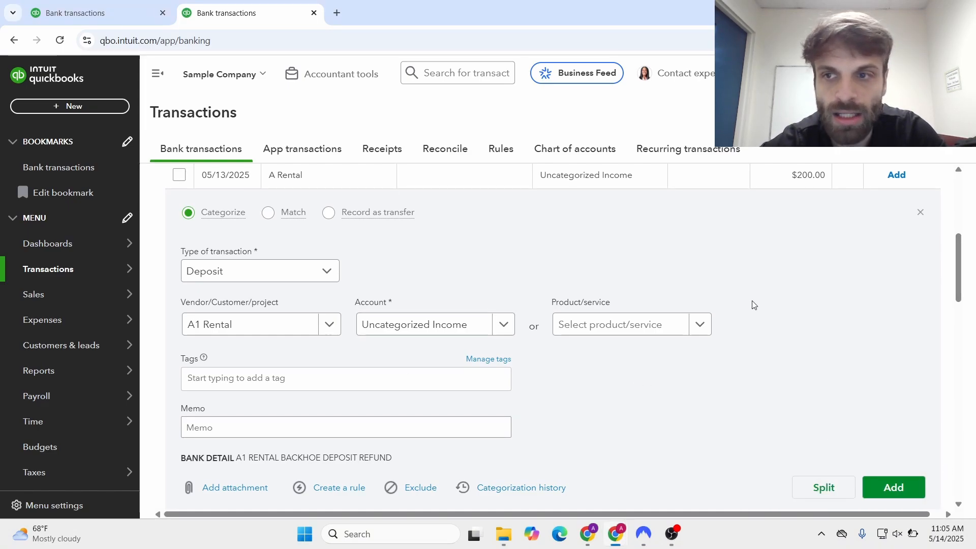
drag(957, 297, 957, 286)
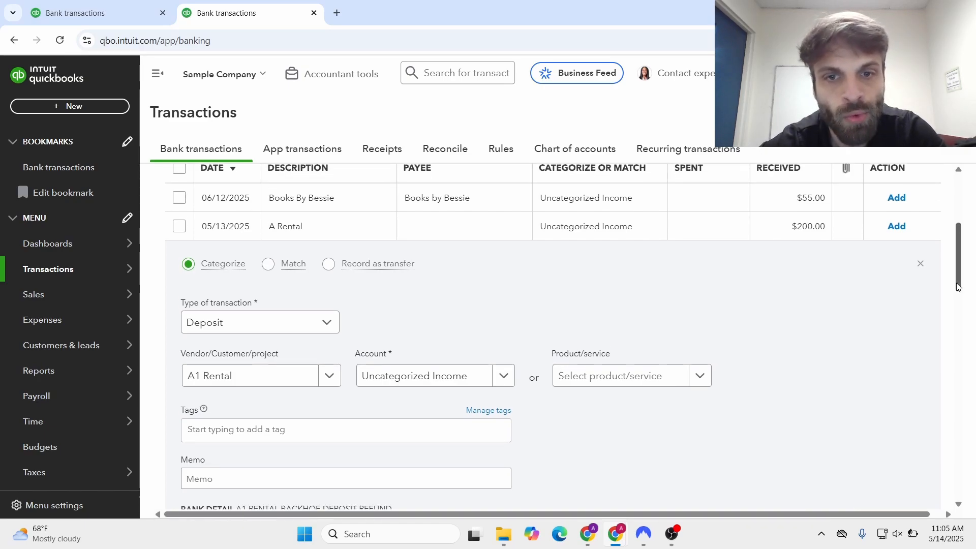
drag(957, 286, 957, 265)
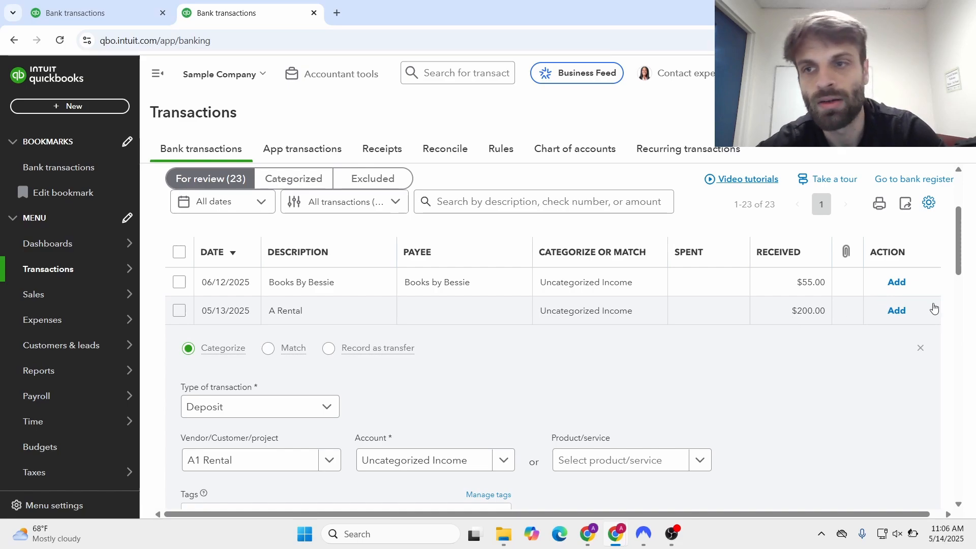
drag(959, 269, 961, 296)
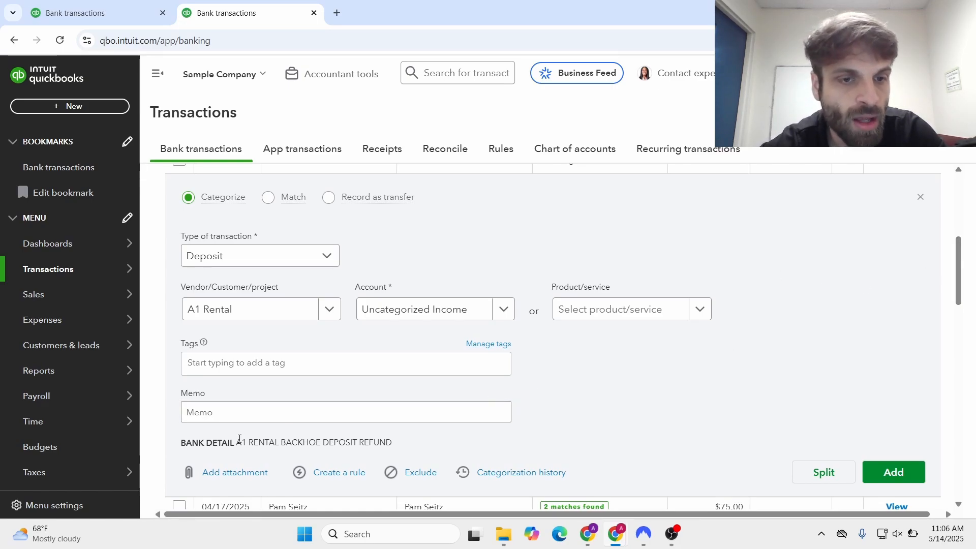
drag(237, 442, 277, 442)
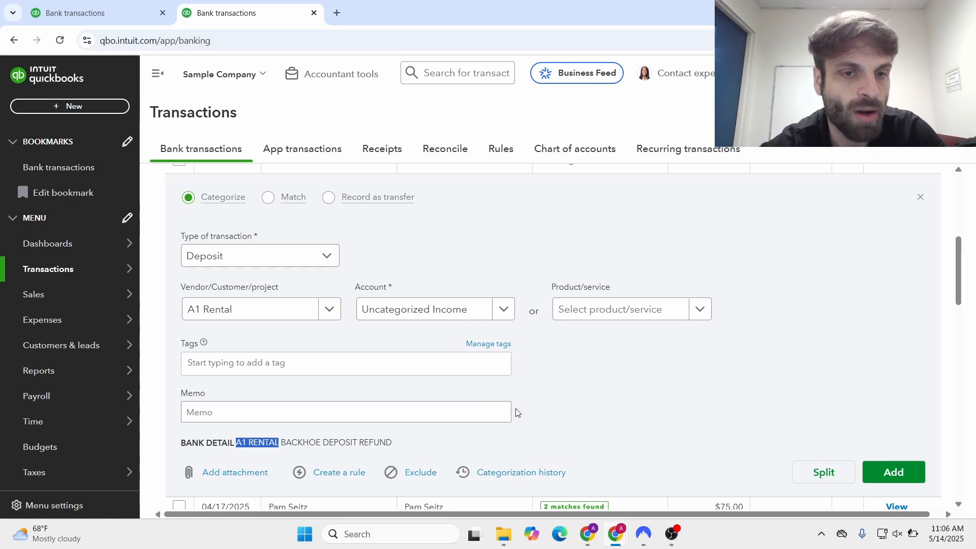
click(598, 409)
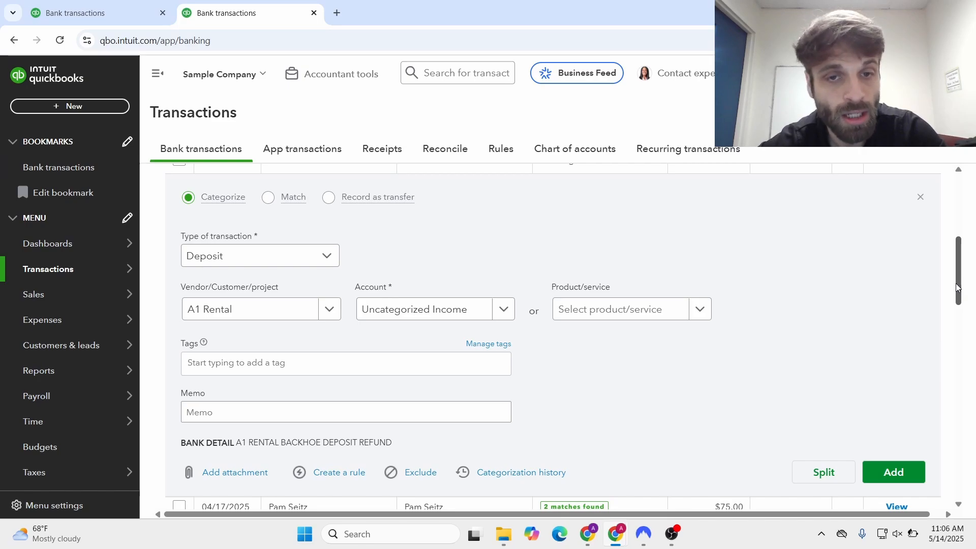
- Return to the list of bank rules
drag(957, 287, 952, 244)
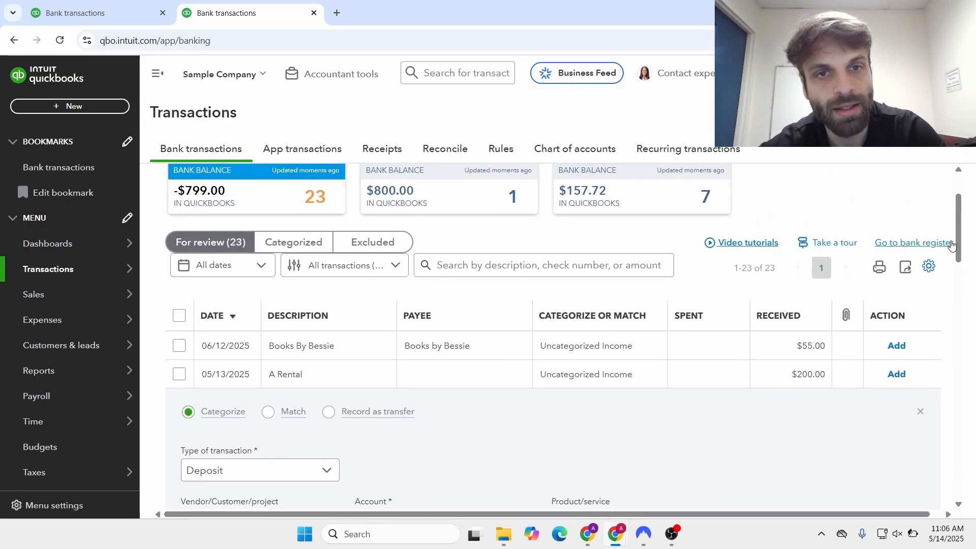
click(500, 149)
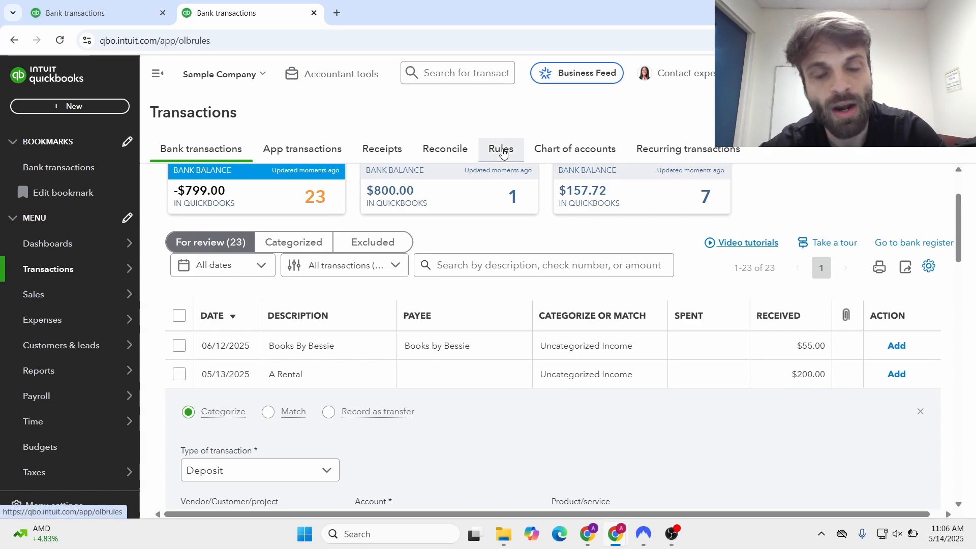